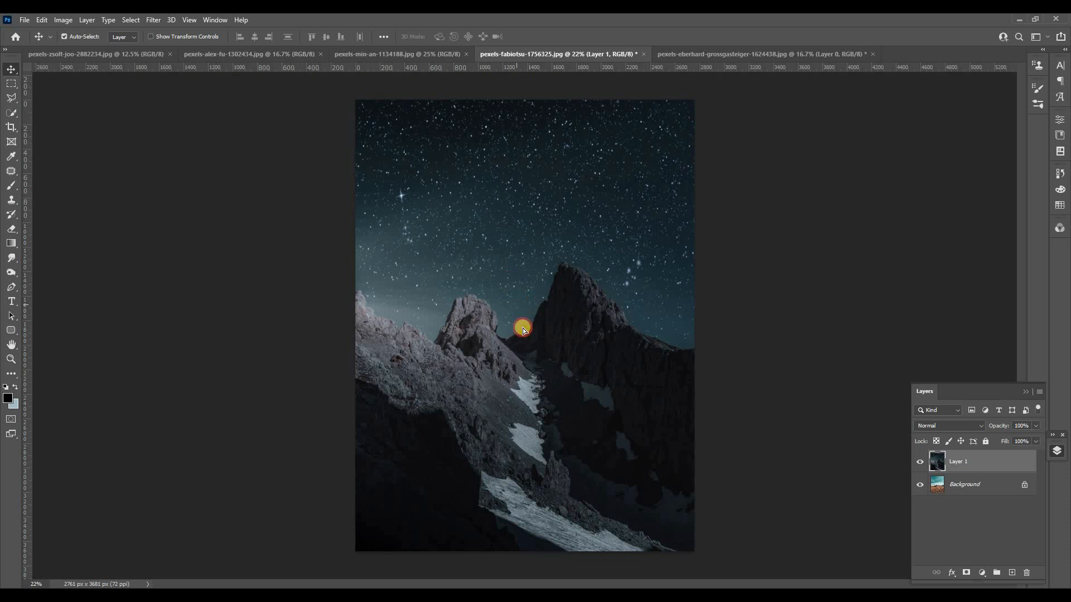
Scale the starry mountain layer to the canvas width of 2761 px and shift it slightly upward over the grass photo.
{"action": "left_click_drag", "start_coordinate": [508, 281], "coordinate": [517, 290]}
{"action": "key", "text": "ctrl+t"}
{"action": "left_click_drag", "start_coordinate": [756, 328], "coordinate": [696, 325]}
{"action": "left_click_drag", "start_coordinate": [306, 325], "coordinate": [356, 325]}
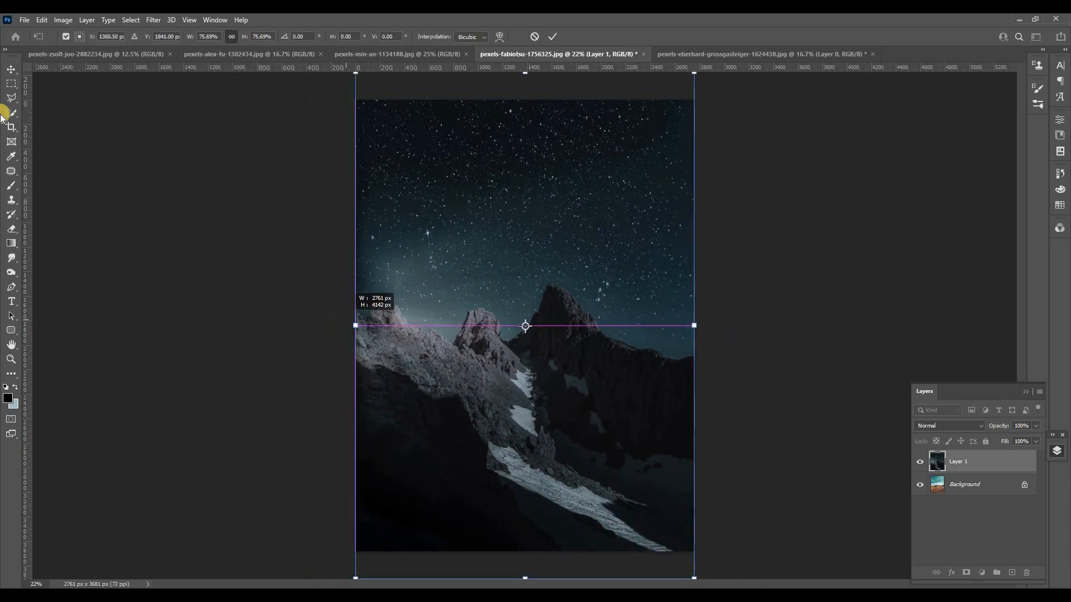
{"action": "key", "text": "Return"}
{"action": "left_click_drag", "start_coordinate": [607, 388], "coordinate": [591, 360]}
Add a mask to the mountain layer and paint its lower part black to reveal the grass field.
{"action": "left_click", "coordinate": [968, 573]}
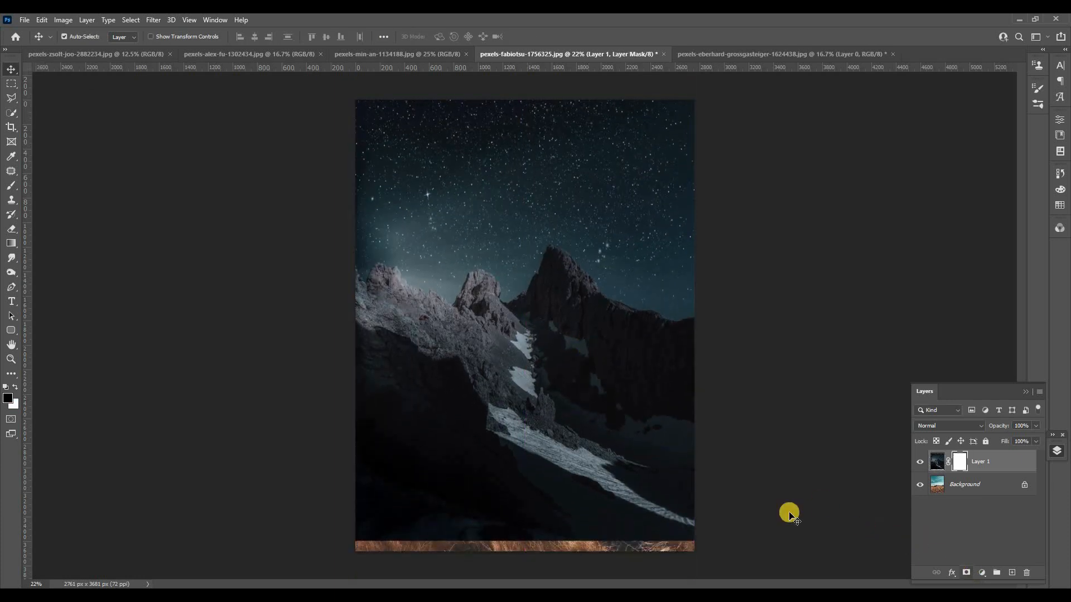
{"action": "left_click", "coordinate": [10, 185]}
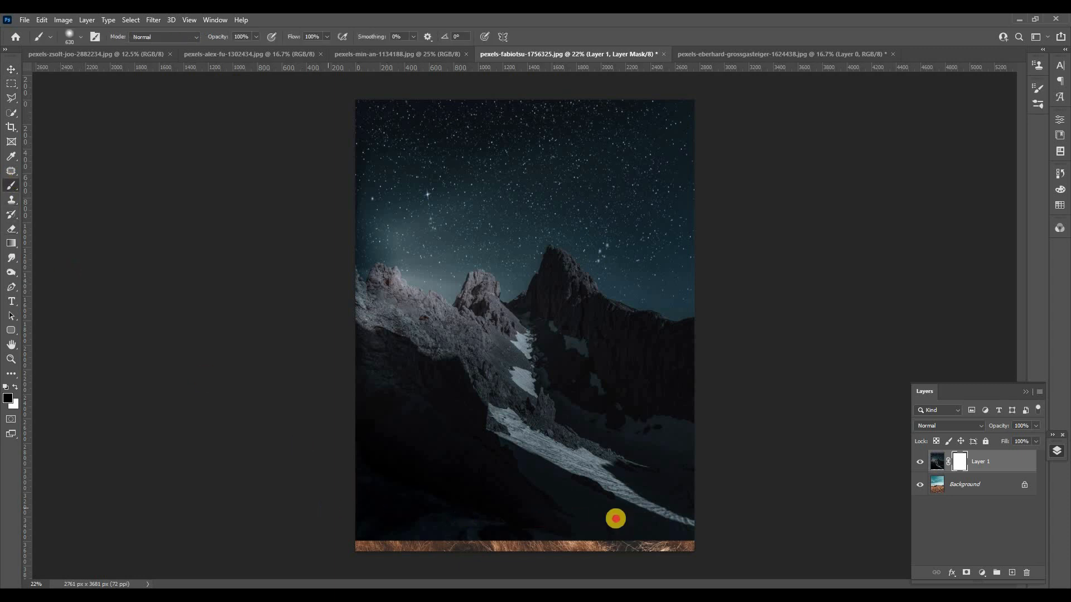
{"action": "mouse_move", "coordinate": [616, 519]}
{"action": "left_mouse_down"}
{"action": "mouse_move", "coordinate": [705, 504]}
{"action": "mouse_move", "coordinate": [299, 467]}
{"action": "mouse_move", "coordinate": [732, 432]}
{"action": "mouse_move", "coordinate": [289, 435]}
{"action": "mouse_move", "coordinate": [725, 427]}
{"action": "mouse_move", "coordinate": [332, 425]}
{"action": "mouse_move", "coordinate": [540, 453]}
{"action": "left_mouse_up"}
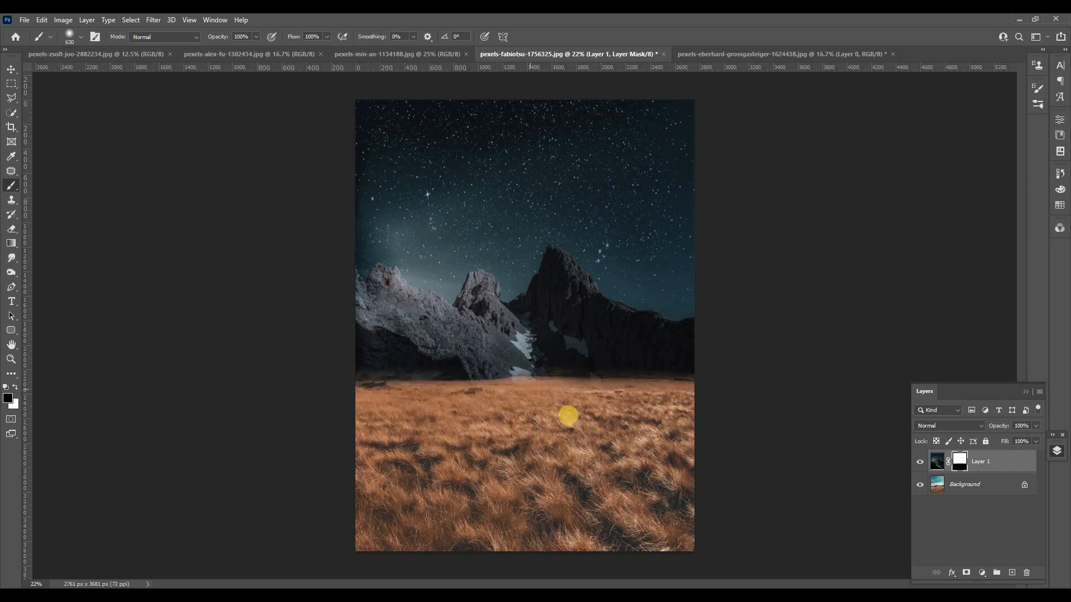
Apply Match Color to the Background grass layer, using Layer 0 of the starry mountain photo as source.
{"action": "left_click", "coordinate": [951, 485]}
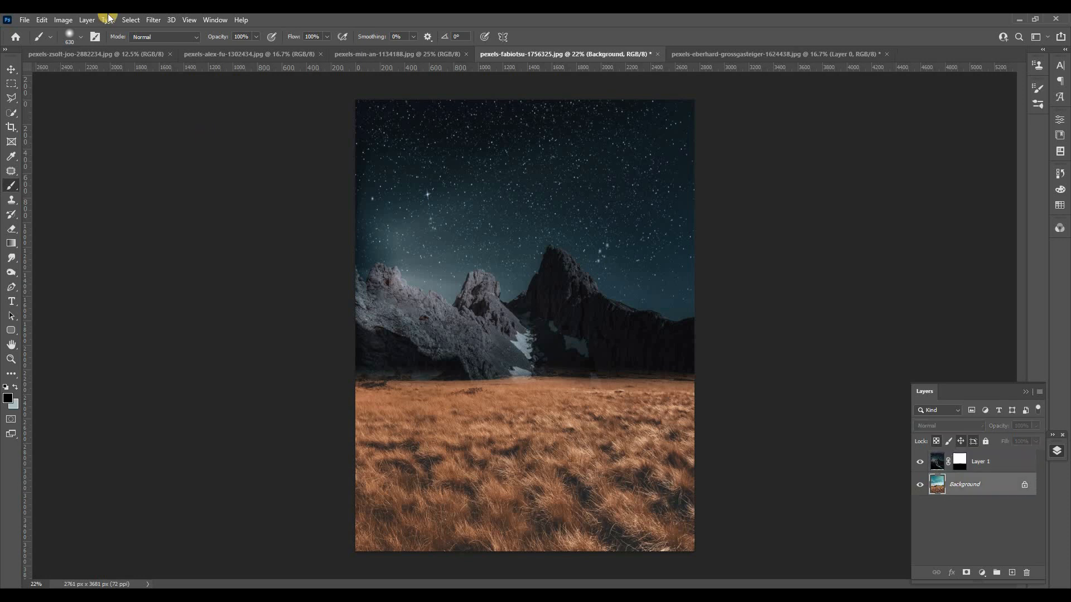
{"action": "left_click", "coordinate": [59, 24]}
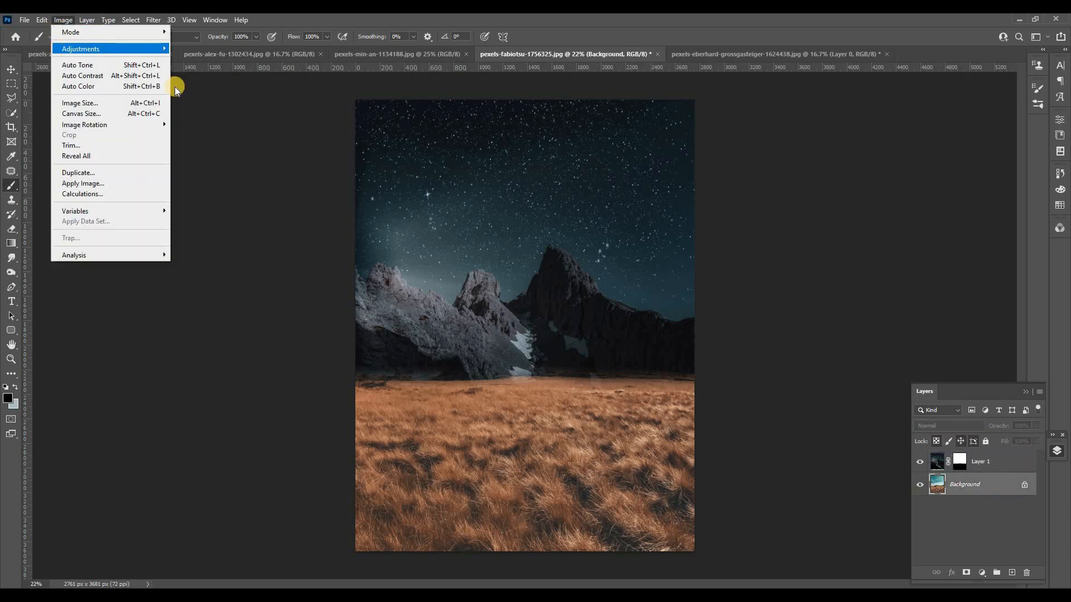
{"action": "mouse_move", "coordinate": [84, 48]}
{"action": "left_click", "coordinate": [220, 274]}
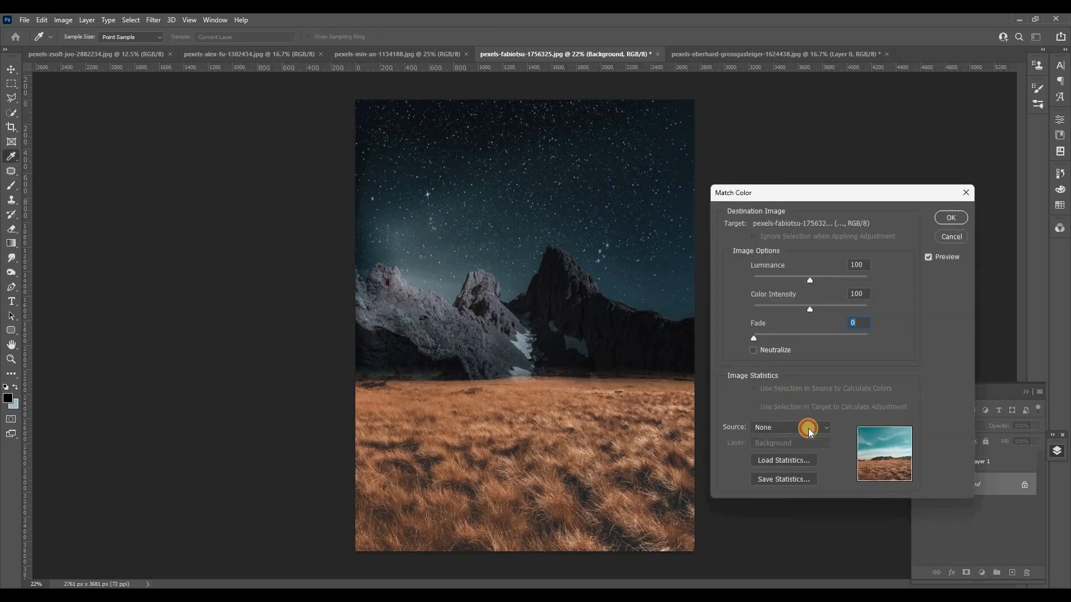
{"action": "left_click", "coordinate": [808, 428]}
{"action": "left_click", "coordinate": [812, 485]}
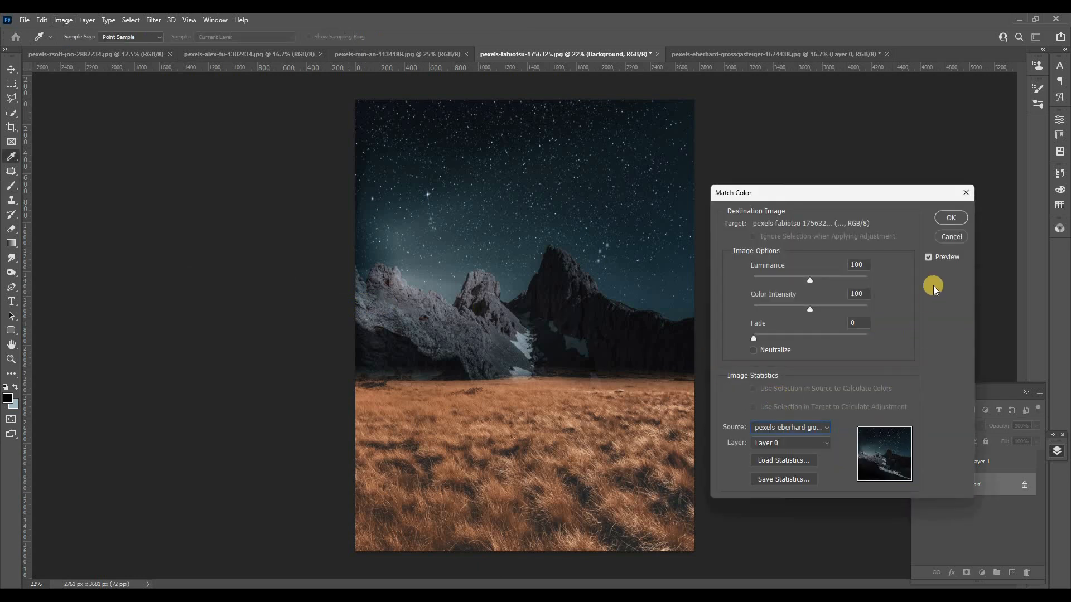
{"action": "left_click", "coordinate": [951, 218]}
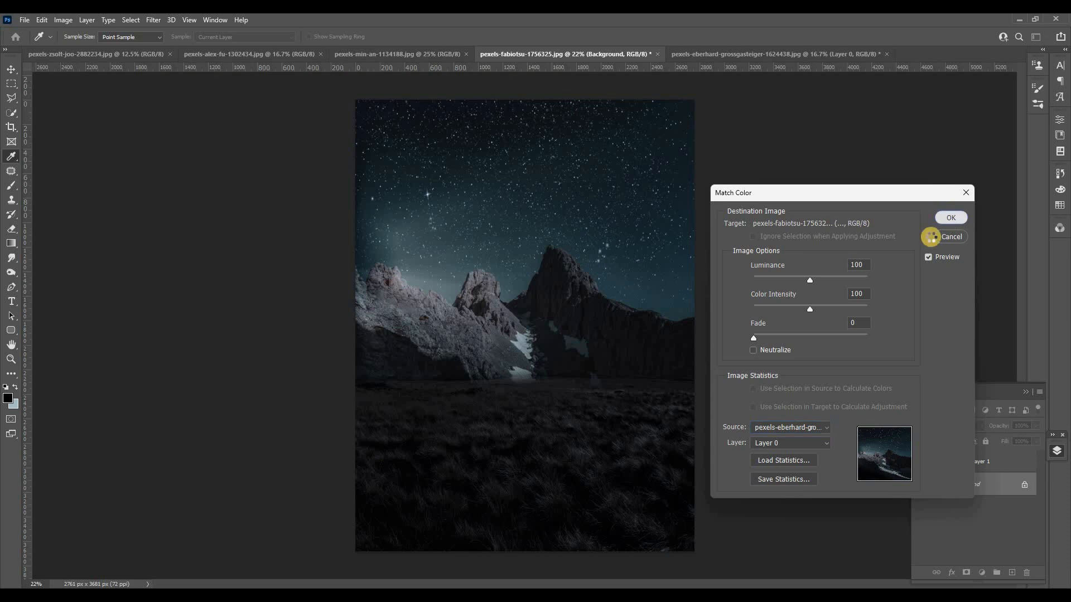
Paint white on the mountain layer's mask along the horizon to blend the mountain base into the grass.
{"action": "key", "text": "b"}
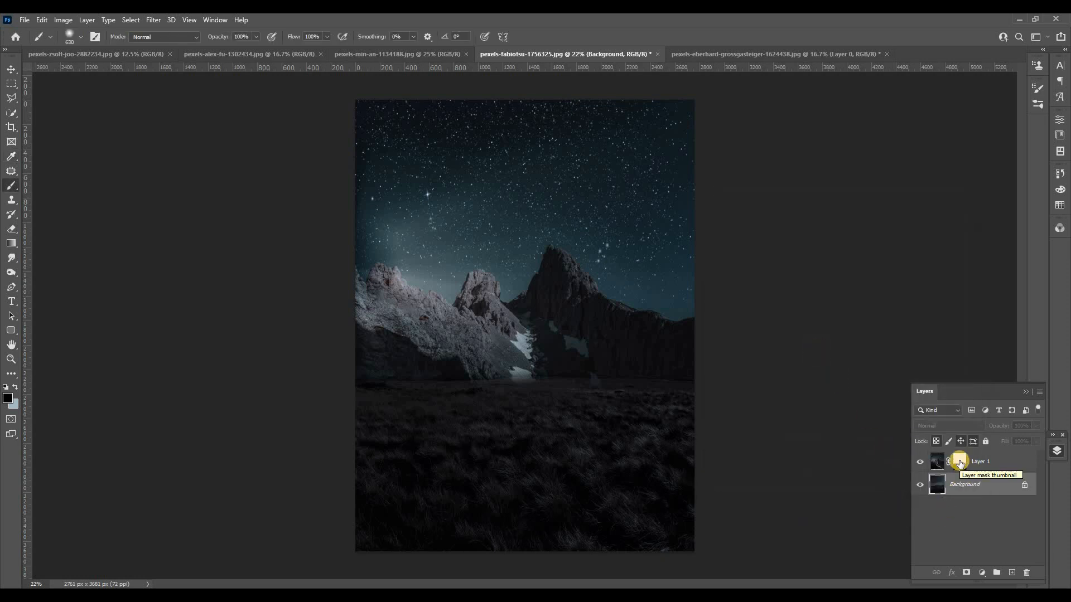
{"action": "left_click", "coordinate": [960, 461]}
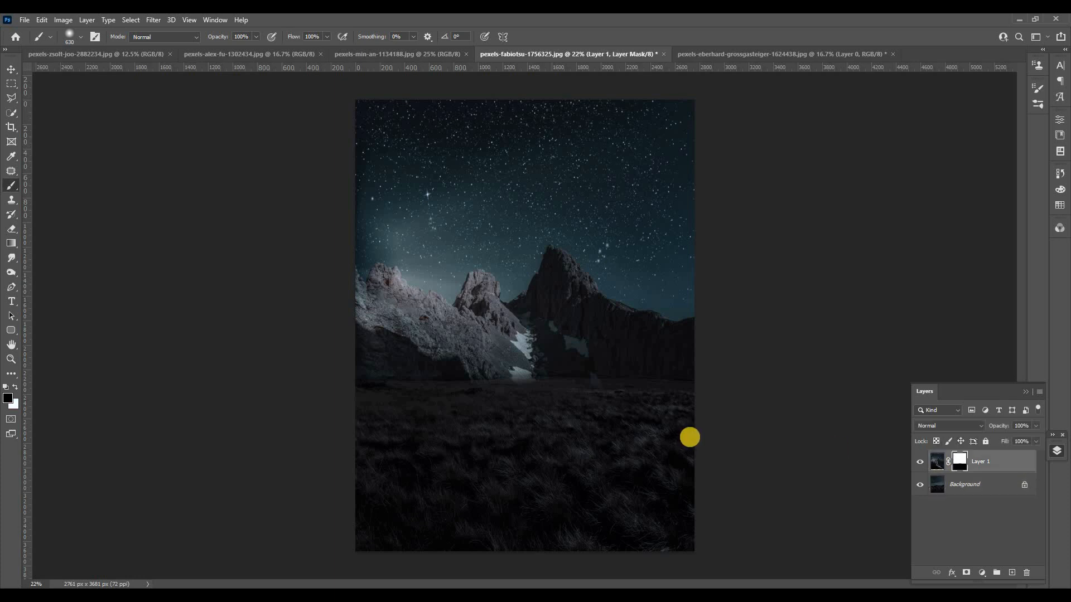
{"action": "key", "text": "x"}
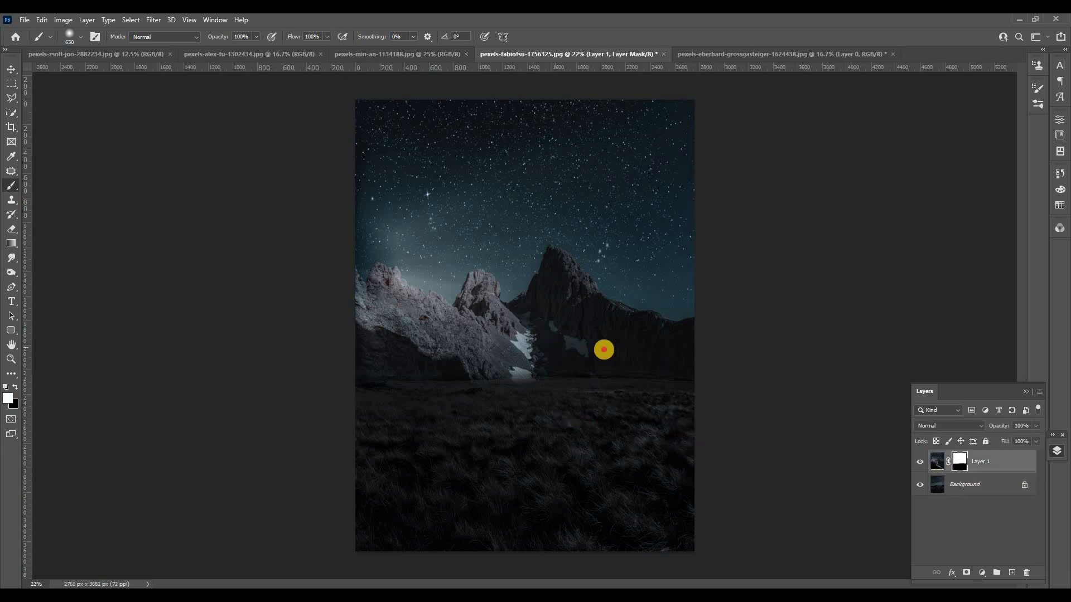
{"action": "mouse_move", "coordinate": [603, 349]}
{"action": "left_mouse_down"}
{"action": "mouse_move", "coordinate": [380, 340]}
{"action": "mouse_move", "coordinate": [680, 318]}
{"action": "left_mouse_up"}
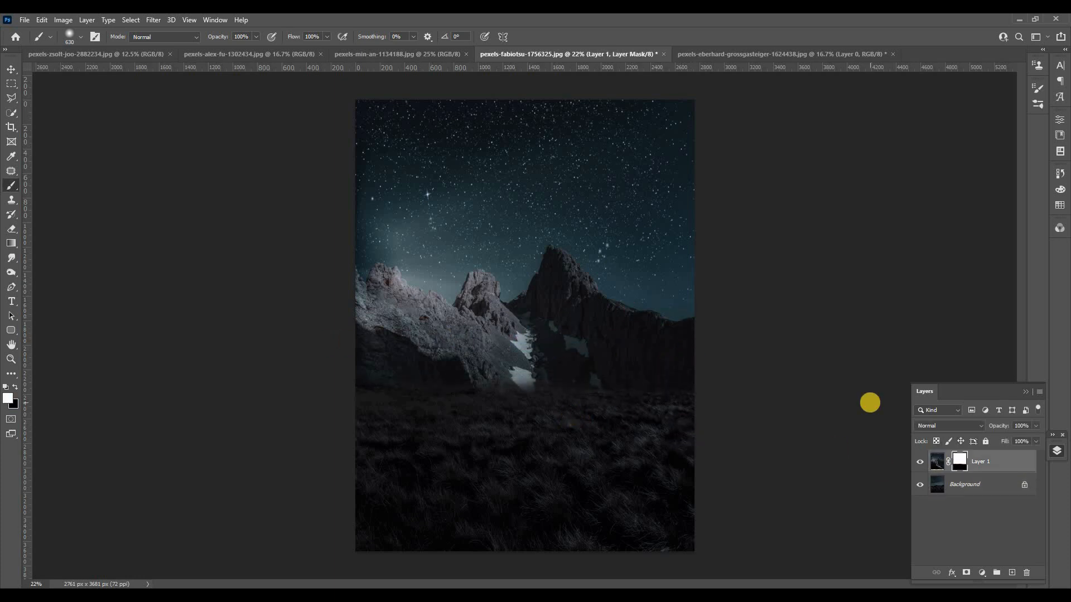
Switch to the Jeep photo and select the vehicle with Select Subject.
{"action": "key", "text": "v"}
{"action": "left_click", "coordinate": [419, 56]}
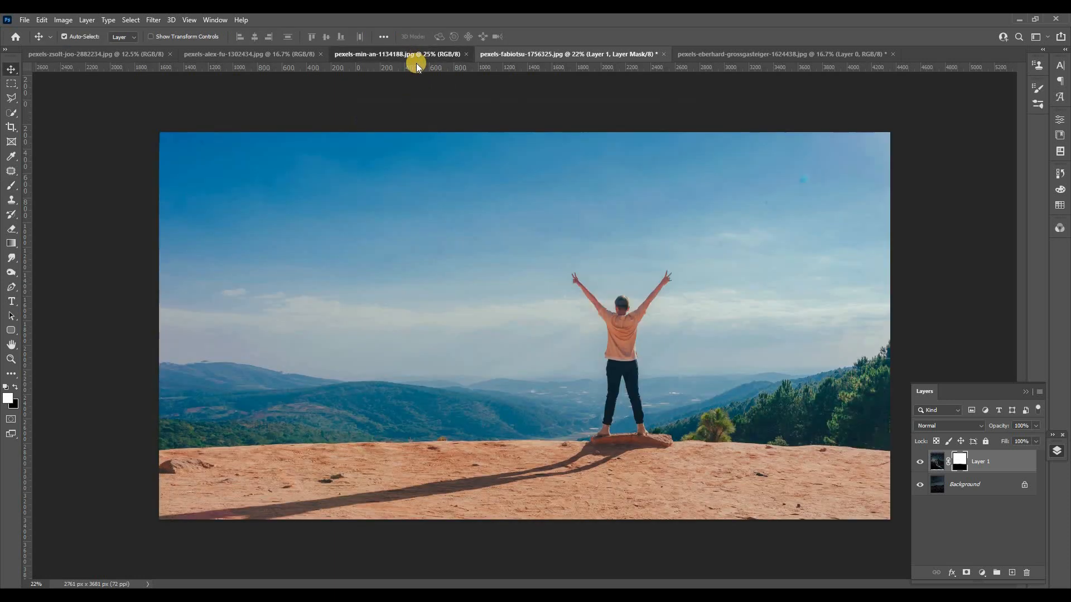
{"action": "left_click", "coordinate": [259, 52]}
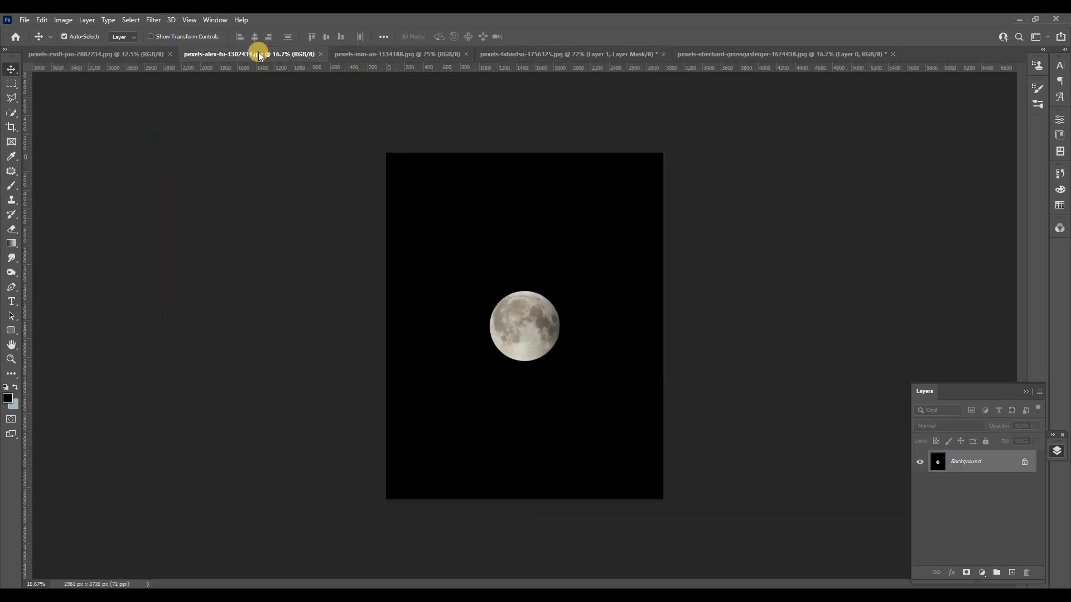
{"action": "left_click", "coordinate": [126, 54]}
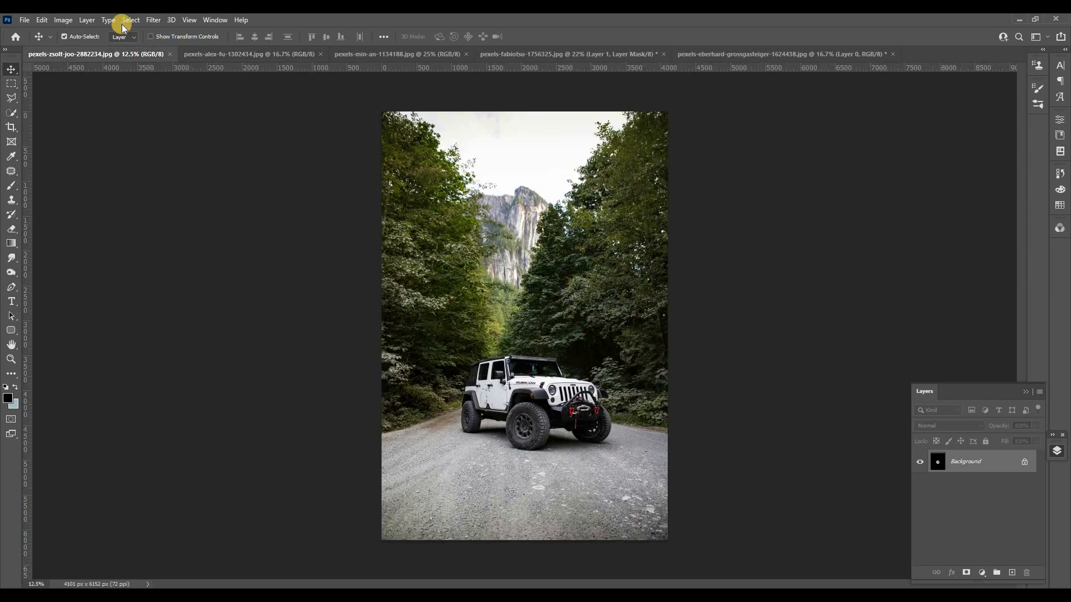
{"action": "left_click", "coordinate": [129, 21]}
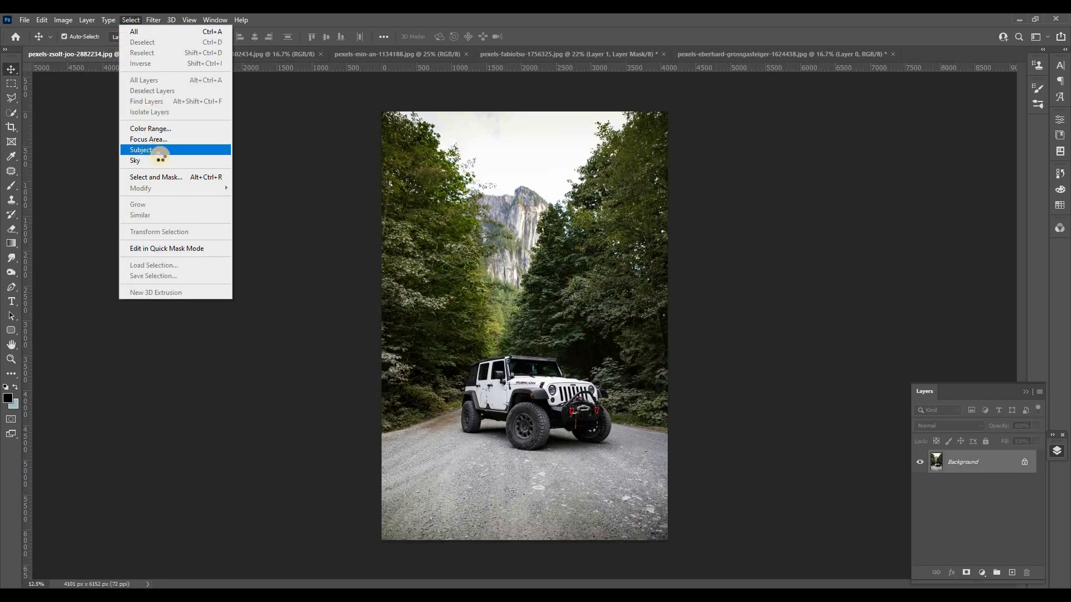
{"action": "left_click", "coordinate": [155, 151]}
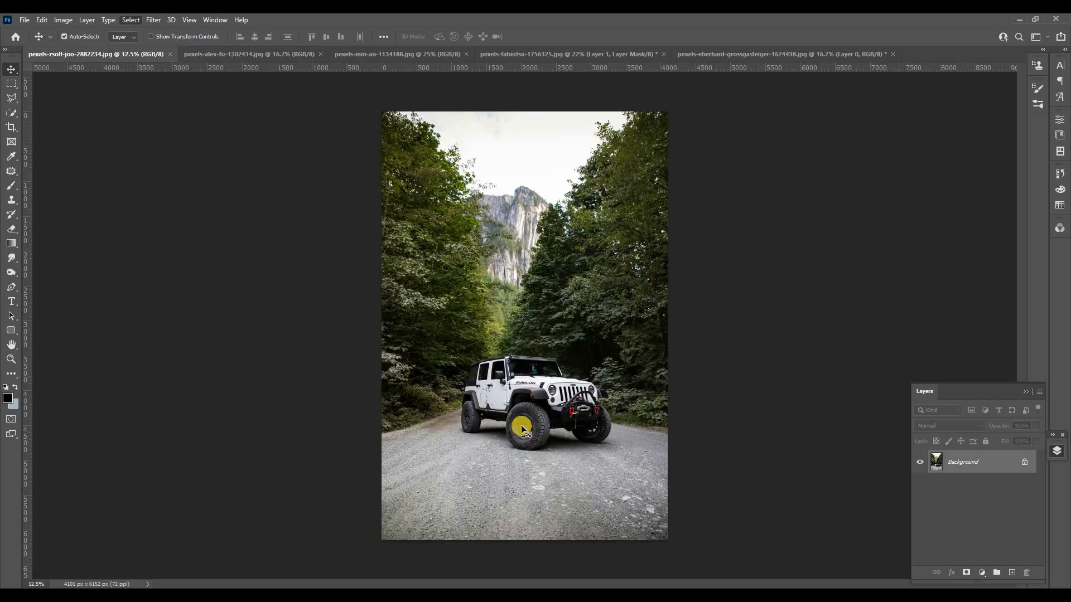
Refine the Jeep selection with the Quick Selection tool around the rear roof edge and front fender.
{"action": "scroll", "coordinate": [523, 429], "scroll_direction": "up", "scroll_amount": 5}
{"action": "key", "text": "w"}
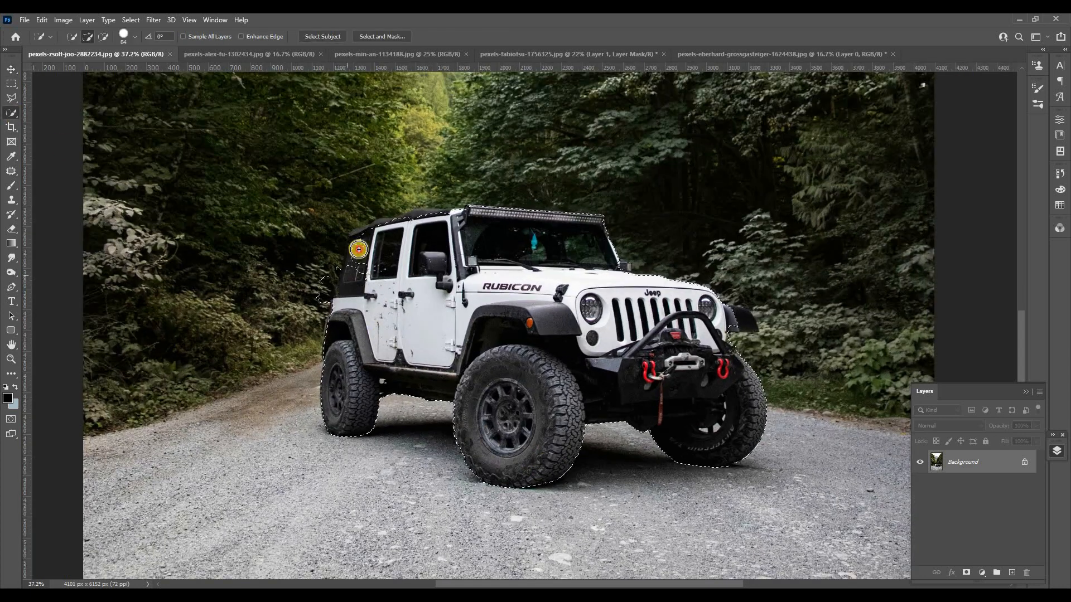
{"action": "left_click_drag", "start_coordinate": [359, 249], "coordinate": [378, 232]}
{"action": "left_click", "coordinate": [412, 220]}
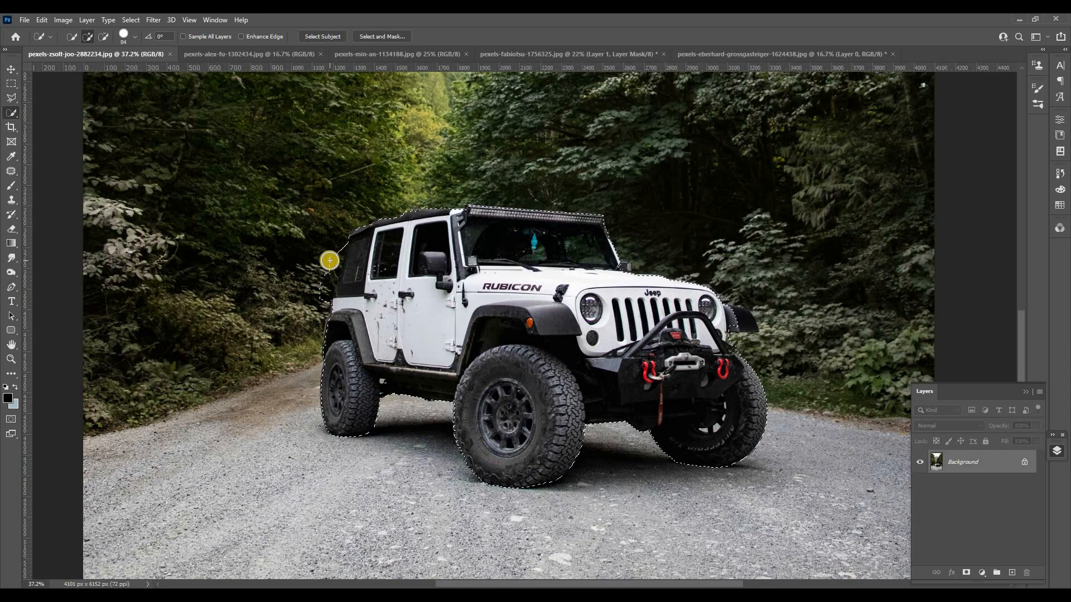
{"action": "left_click_drag", "start_coordinate": [323, 273], "coordinate": [333, 260]}
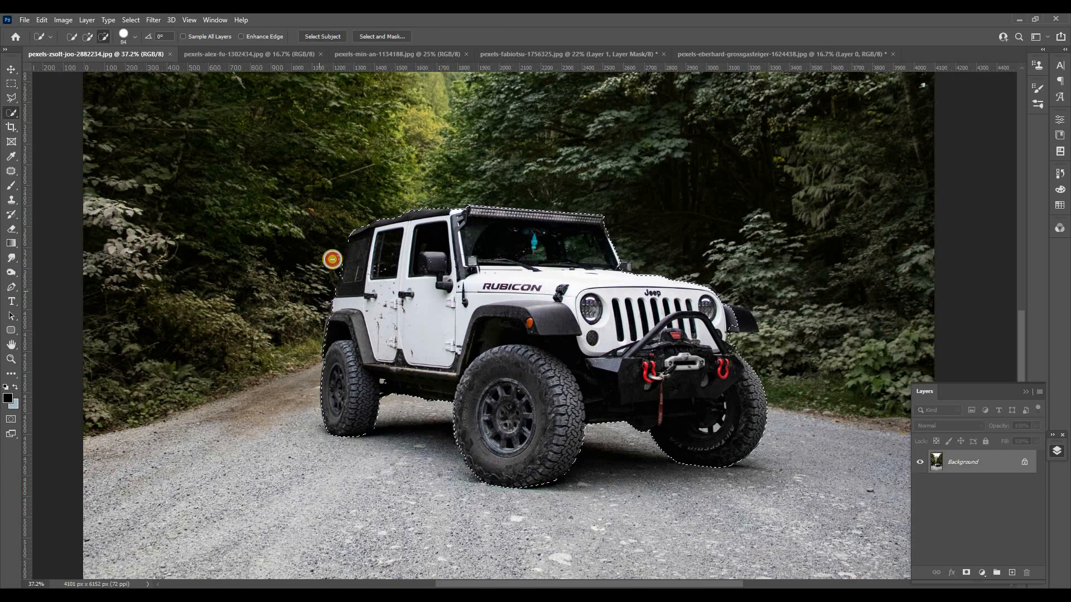
{"action": "left_click", "coordinate": [732, 313]}
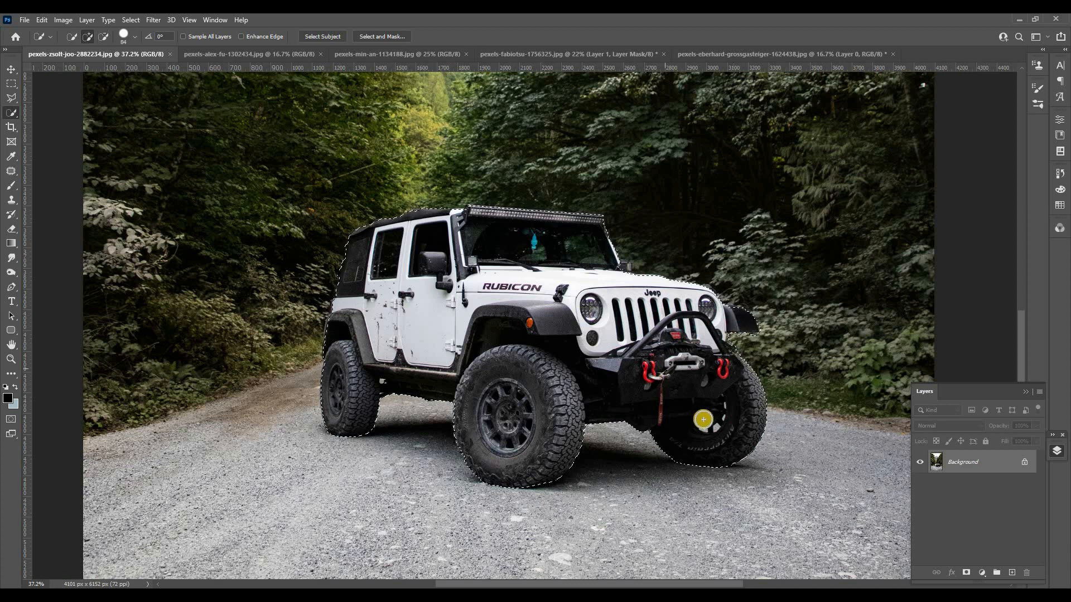
Copy the selected Jeep to its own layer and move it into the night mountain composite.
{"action": "key", "text": "ctrl+j"}
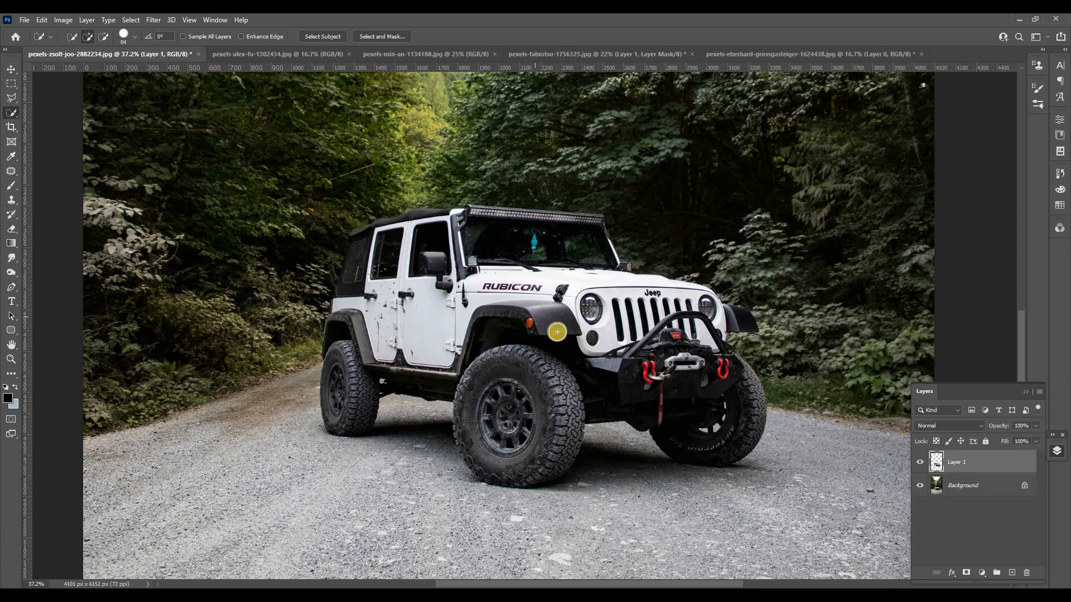
{"action": "key", "text": "v"}
{"action": "left_click_drag", "start_coordinate": [485, 240], "coordinate": [526, 432]}
Scale the Jeep down to about half size, tilt it slightly and place it on the grass left of centre.
{"action": "key", "text": "ctrl+t"}
{"action": "left_click_drag", "start_coordinate": [525, 342], "coordinate": [525, 424]}
{"action": "left_click_drag", "start_coordinate": [514, 457], "coordinate": [463, 432]}
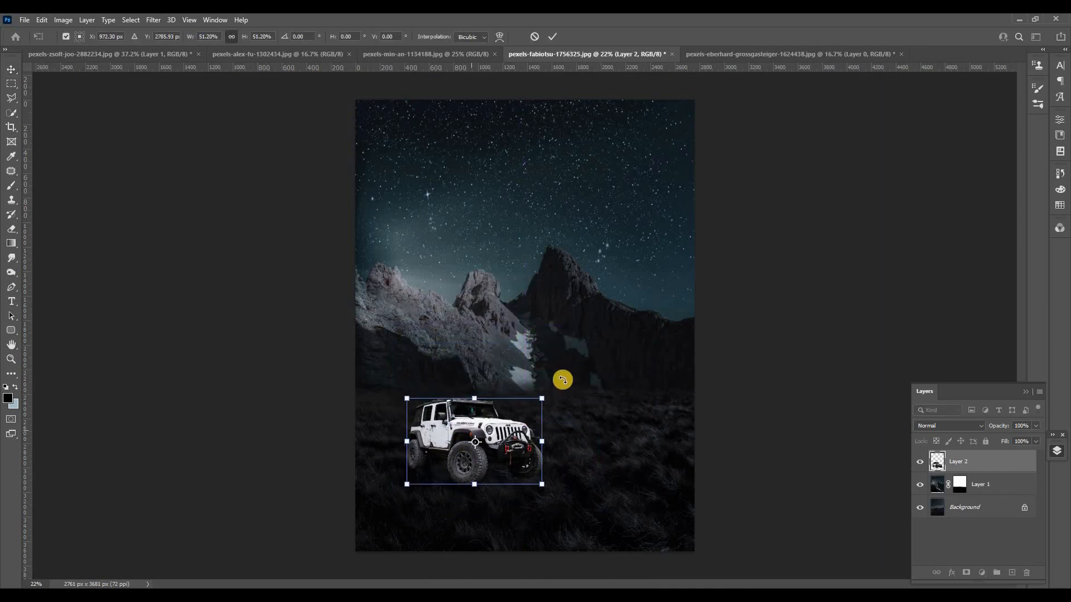
{"action": "left_click_drag", "start_coordinate": [562, 385], "coordinate": [562, 389]}
{"action": "left_click_drag", "start_coordinate": [476, 399], "coordinate": [476, 393]}
{"action": "left_click_drag", "start_coordinate": [490, 450], "coordinate": [485, 458]}
{"action": "left_click", "coordinate": [11, 69]}
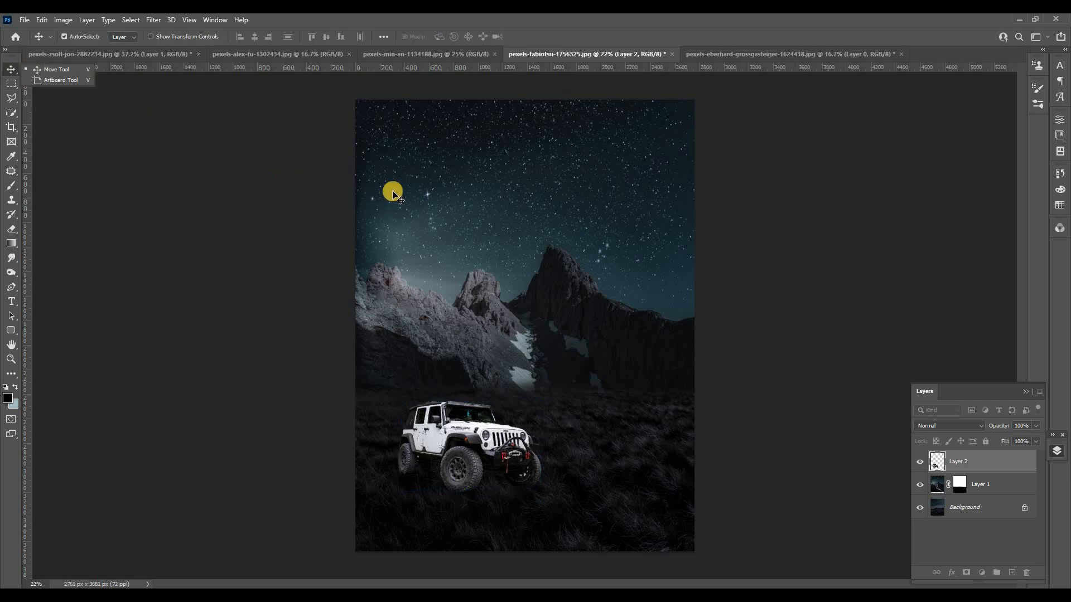
Apply Match Color to the Jeep layer, using the merged layers of the starry mountain photo as source.
{"action": "left_click", "coordinate": [69, 21]}
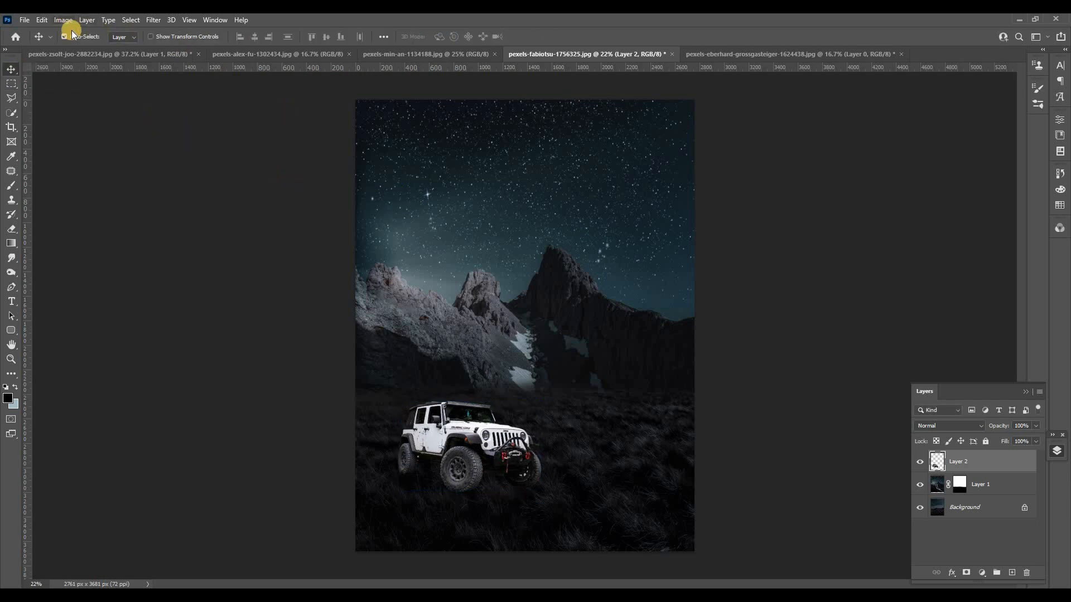
{"action": "mouse_move", "coordinate": [81, 49]}
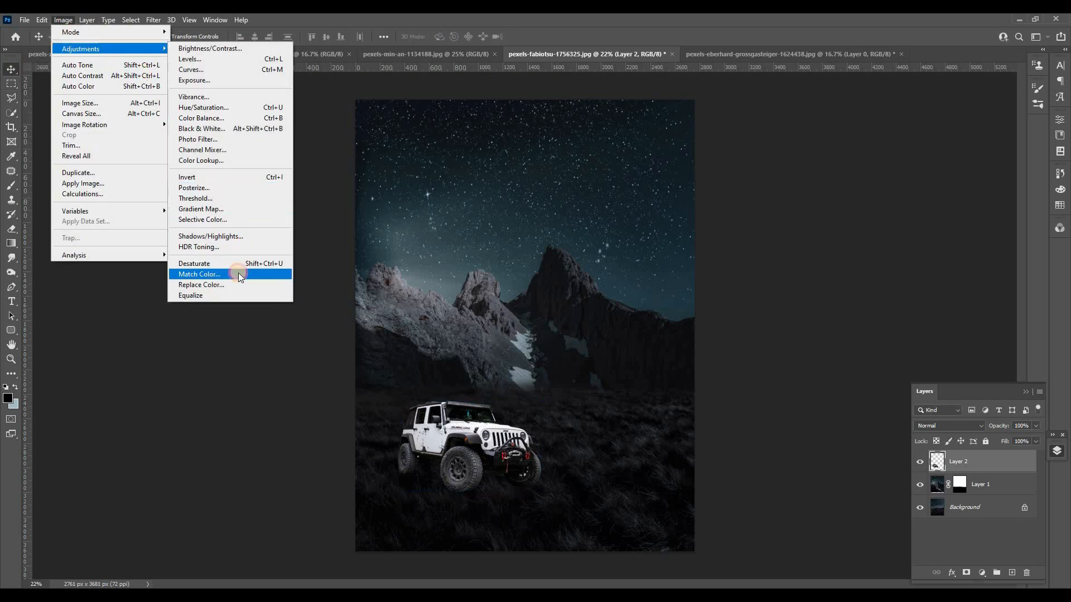
{"action": "left_click", "coordinate": [239, 274]}
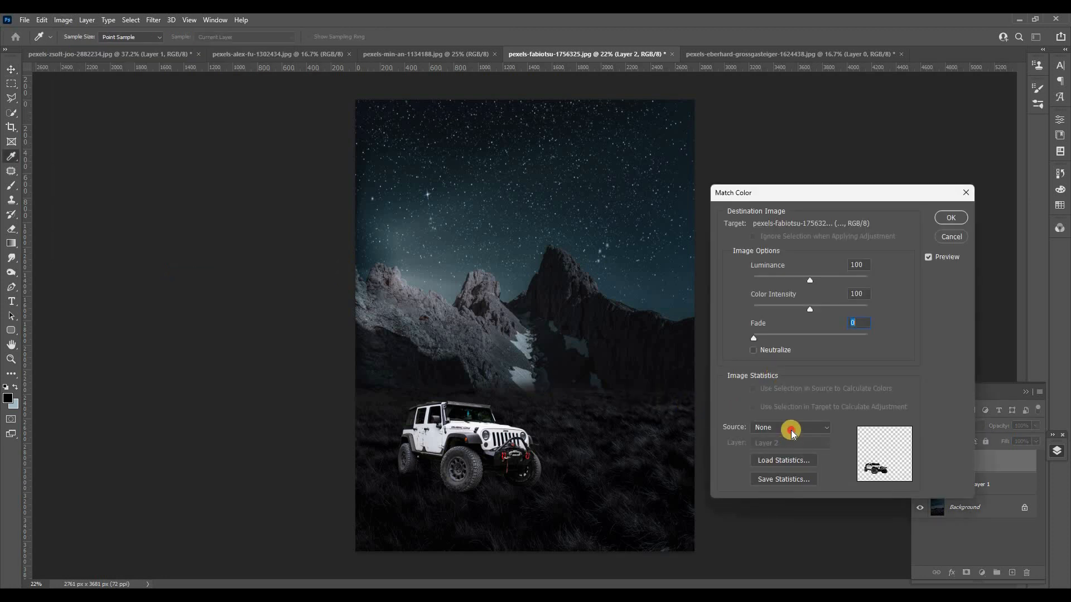
{"action": "left_click", "coordinate": [790, 429]}
{"action": "left_click", "coordinate": [805, 489]}
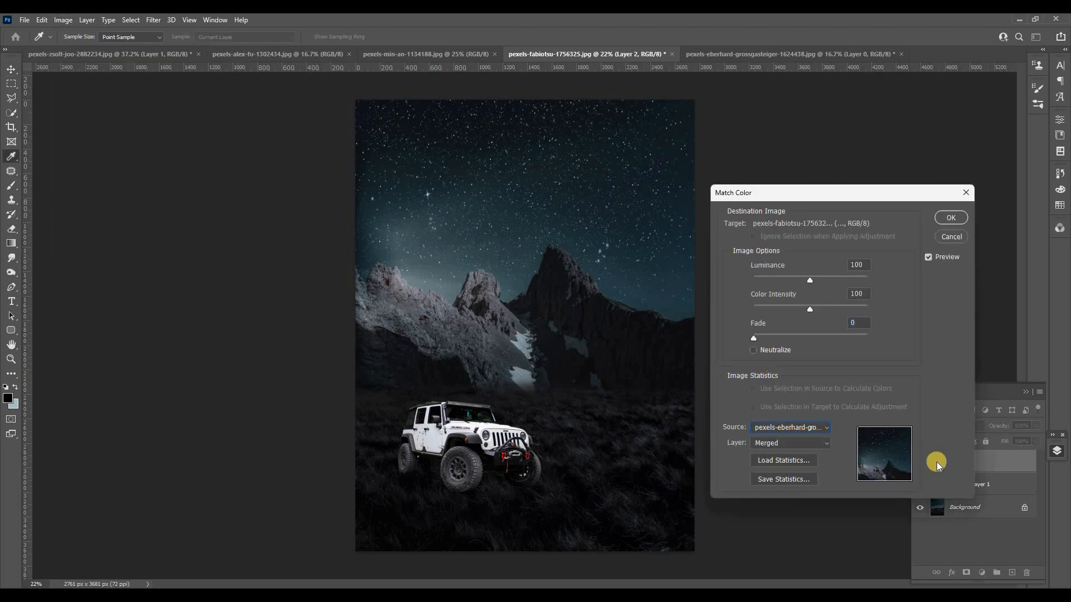
{"action": "left_click", "coordinate": [955, 217]}
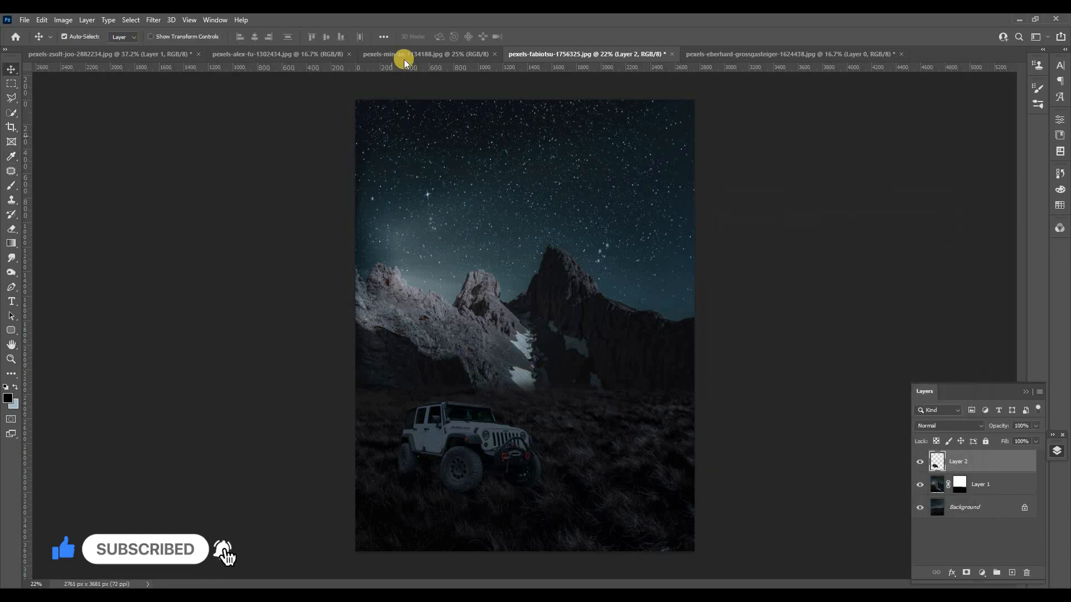
Select the man with raised arms in his photo using Select Subject and copy him into the composite.
{"action": "left_click", "coordinate": [404, 59]}
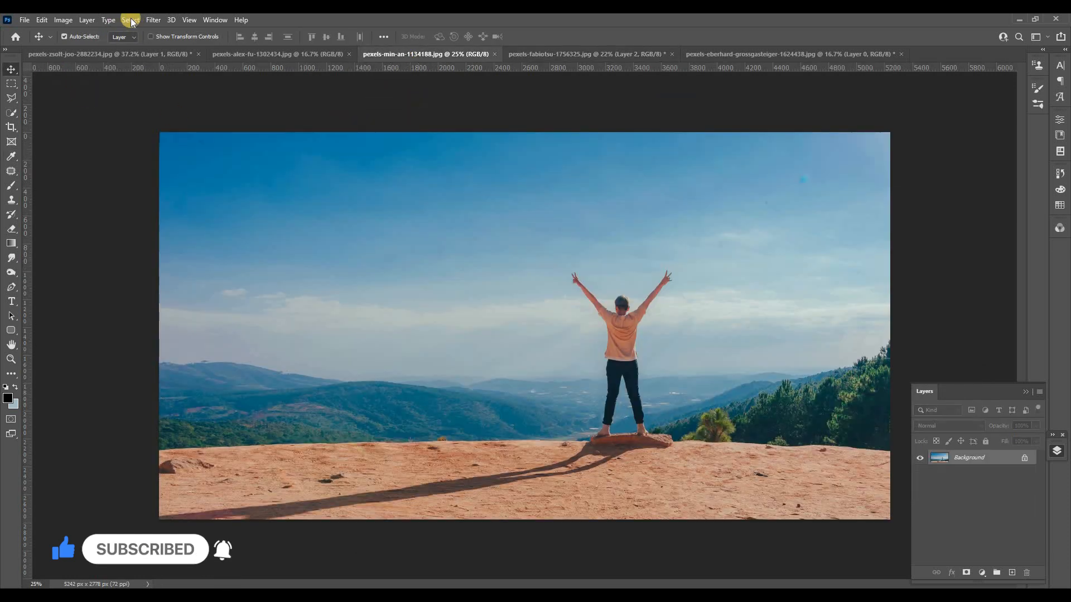
{"action": "left_click", "coordinate": [174, 149]}
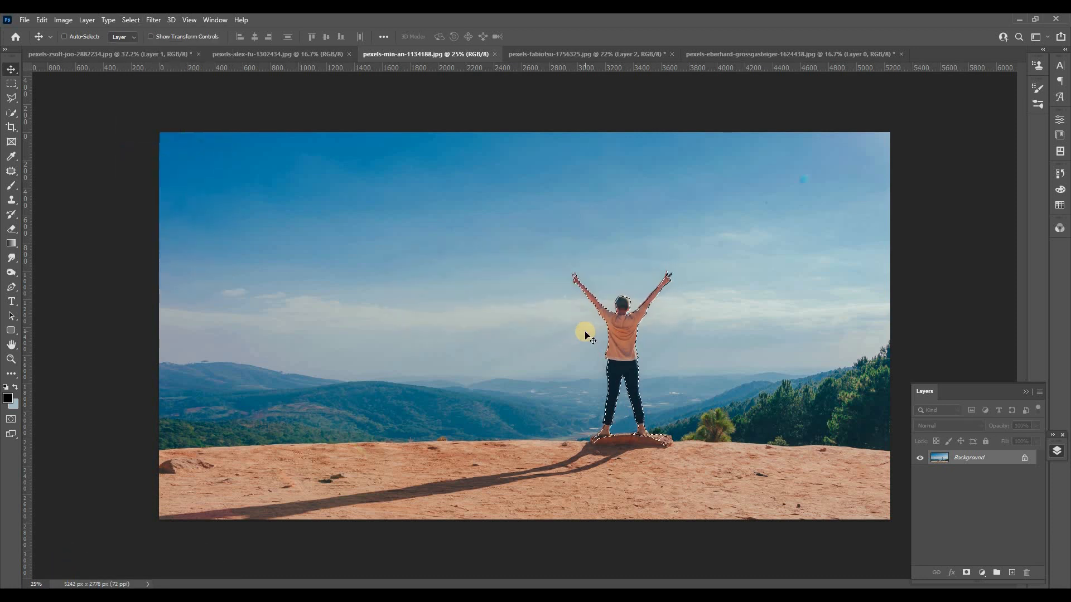
{"action": "key", "text": "ctrl+j"}
{"action": "left_click_drag", "start_coordinate": [574, 308], "coordinate": [454, 354]}
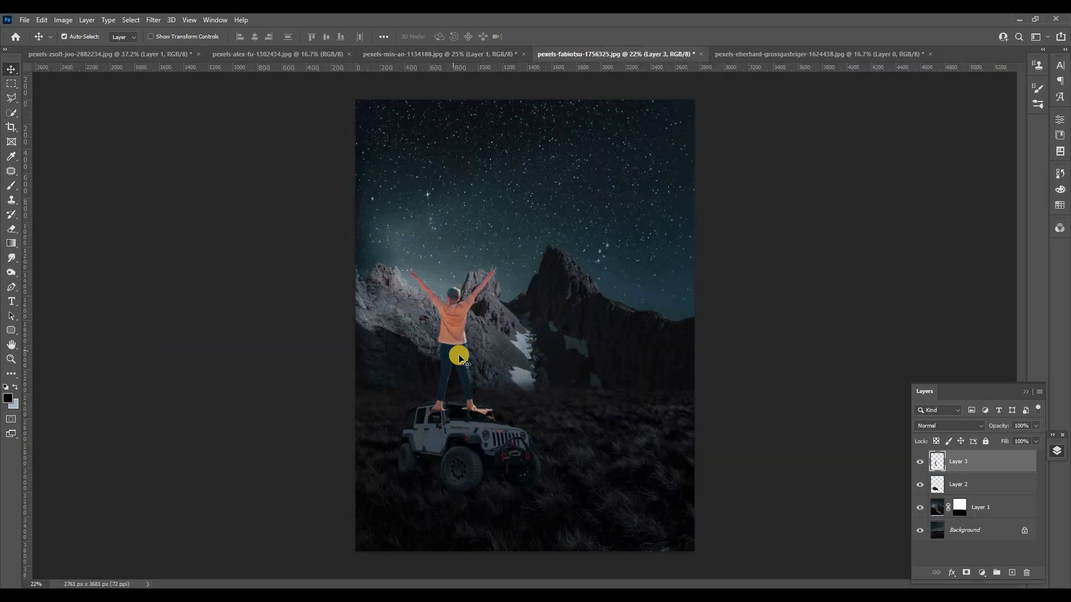
Scale the man down to about 60% and place him standing on the Jeep's roof.
{"action": "key", "text": "ctrl+t"}
{"action": "mouse_move", "coordinate": [452, 296]}
{"action": "left_mouse_down"}
{"action": "mouse_move", "coordinate": [433, 416]}
{"action": "mouse_move", "coordinate": [428, 395]}
{"action": "mouse_move", "coordinate": [454, 347]}
{"action": "mouse_move", "coordinate": [454, 312]}
{"action": "left_mouse_up"}
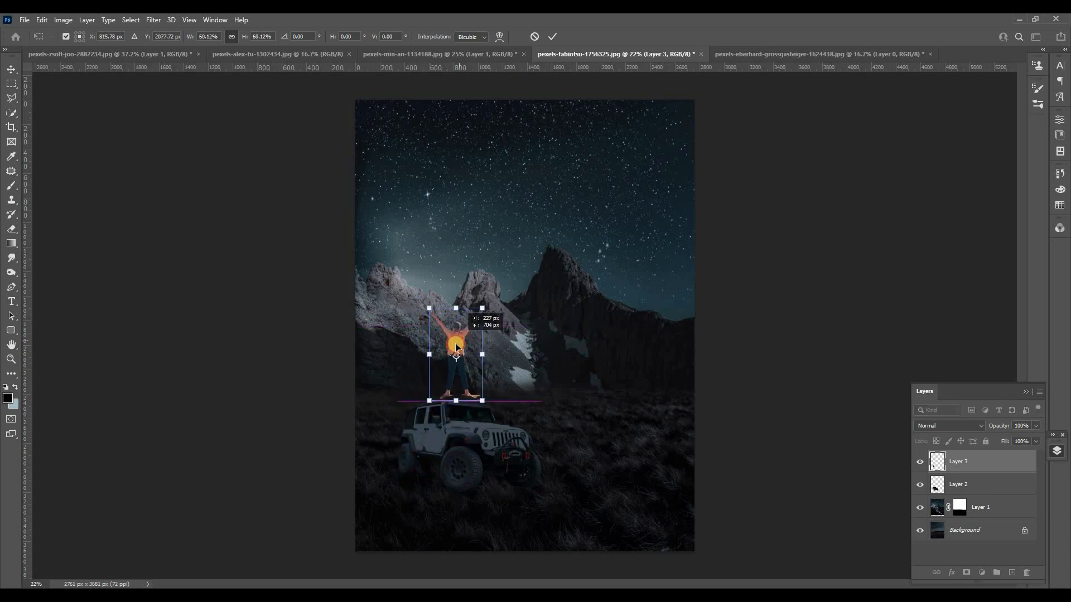
{"action": "scroll", "coordinate": [441, 413], "scroll_direction": "up", "scroll_amount": 5}
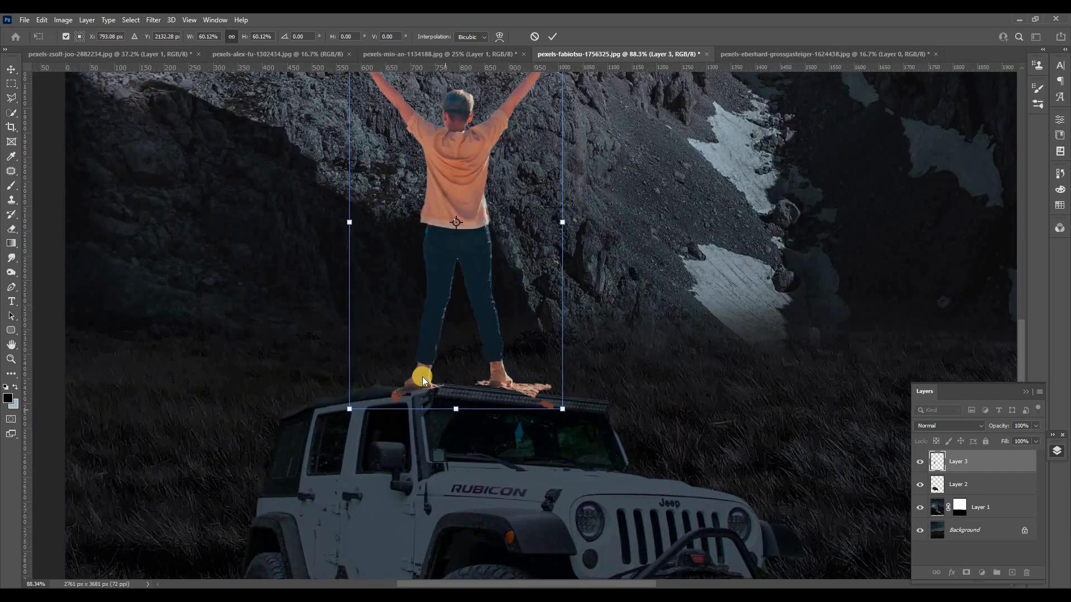
{"action": "key", "text": "Return"}
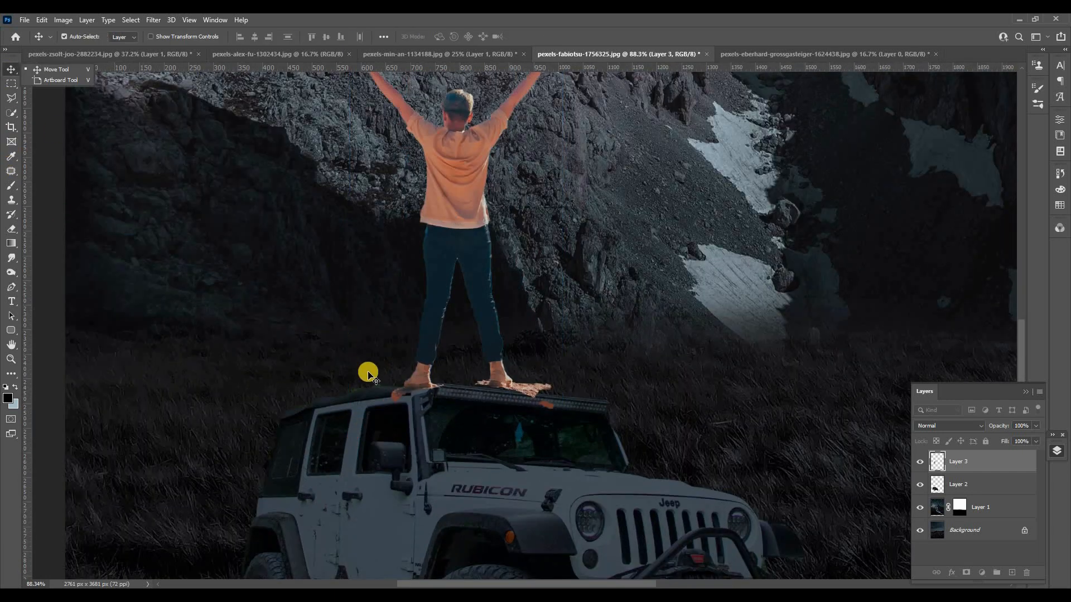
Erase the leftover ground fragments around and below the man's feet with the Eraser.
{"action": "key", "text": "e"}
{"action": "left_click_drag", "start_coordinate": [406, 395], "coordinate": [462, 394]}
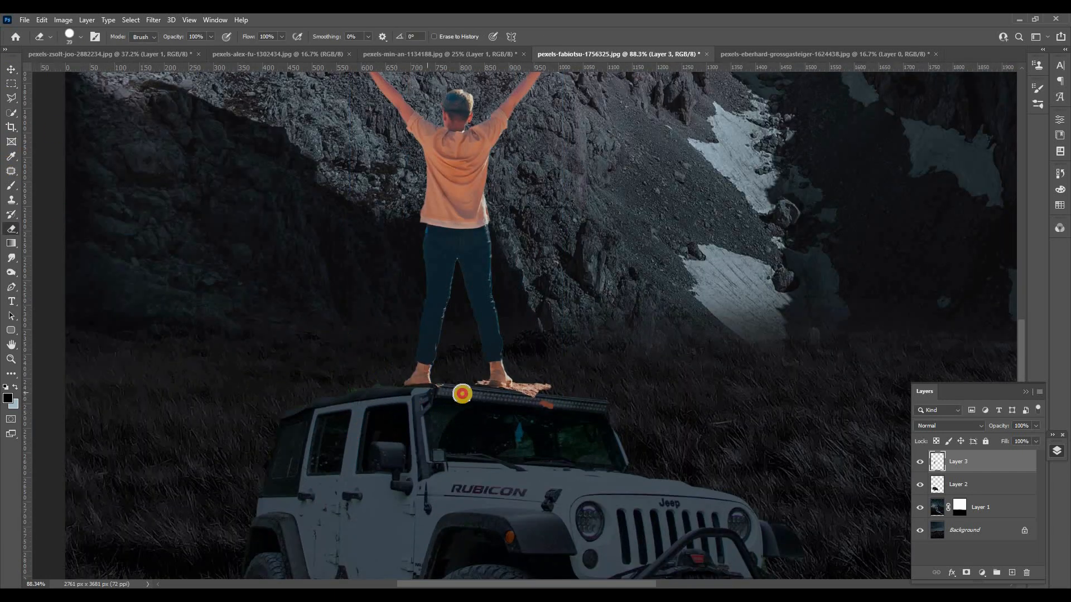
{"action": "left_click_drag", "start_coordinate": [553, 392], "coordinate": [508, 442]}
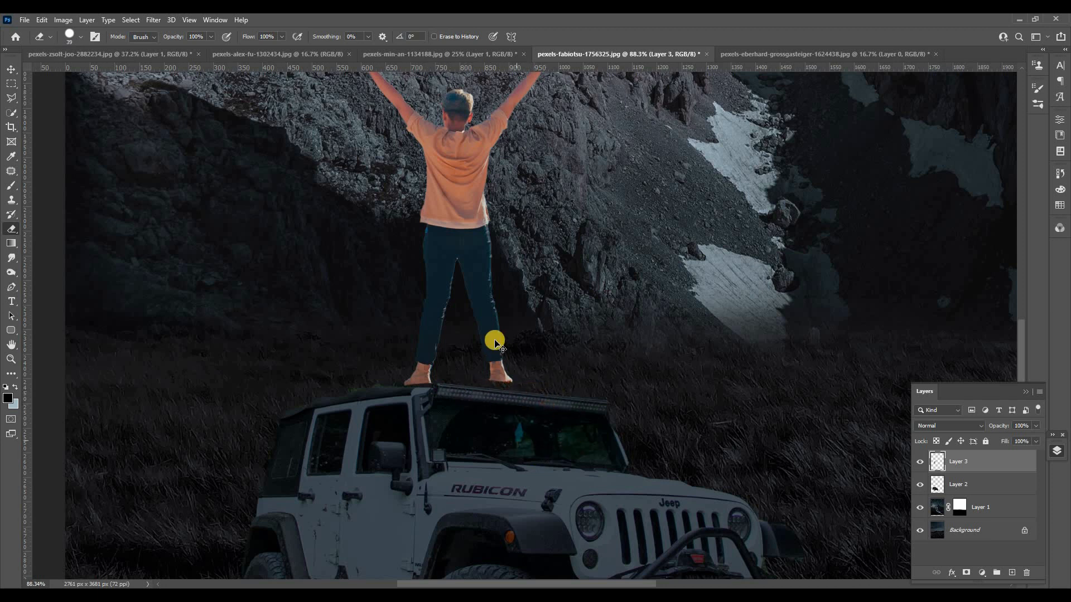
Rotate the man about 1.7° clockwise and nudge him so his feet rest on the Jeep's sloping roof.
{"action": "key", "text": "ctrl+t"}
{"action": "left_click_drag", "start_coordinate": [627, 340], "coordinate": [629, 344]}
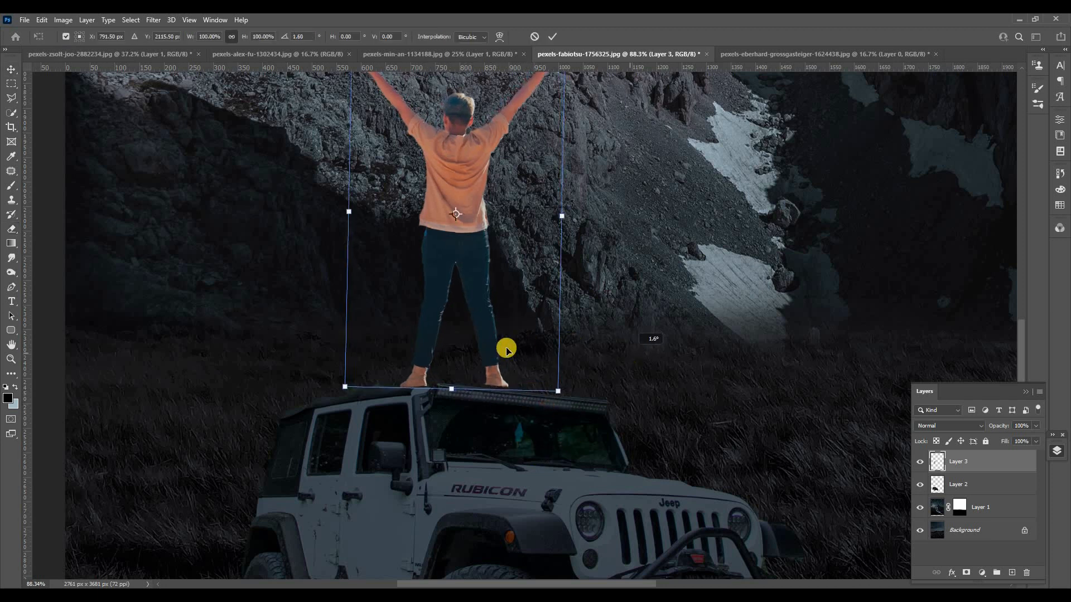
{"action": "left_click_drag", "start_coordinate": [490, 352], "coordinate": [468, 343]}
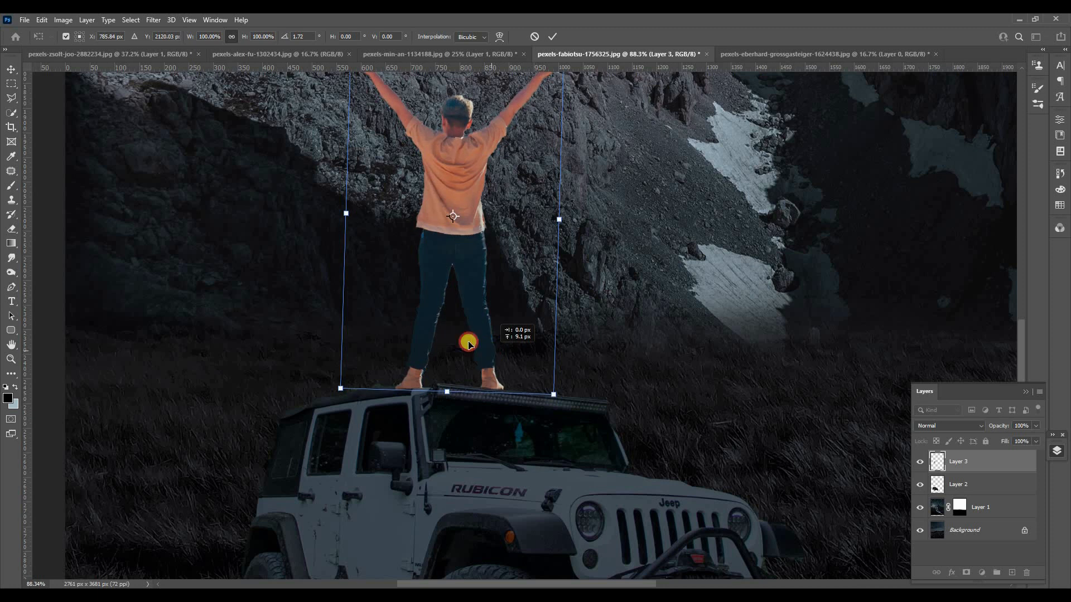
{"action": "key", "text": "Return"}
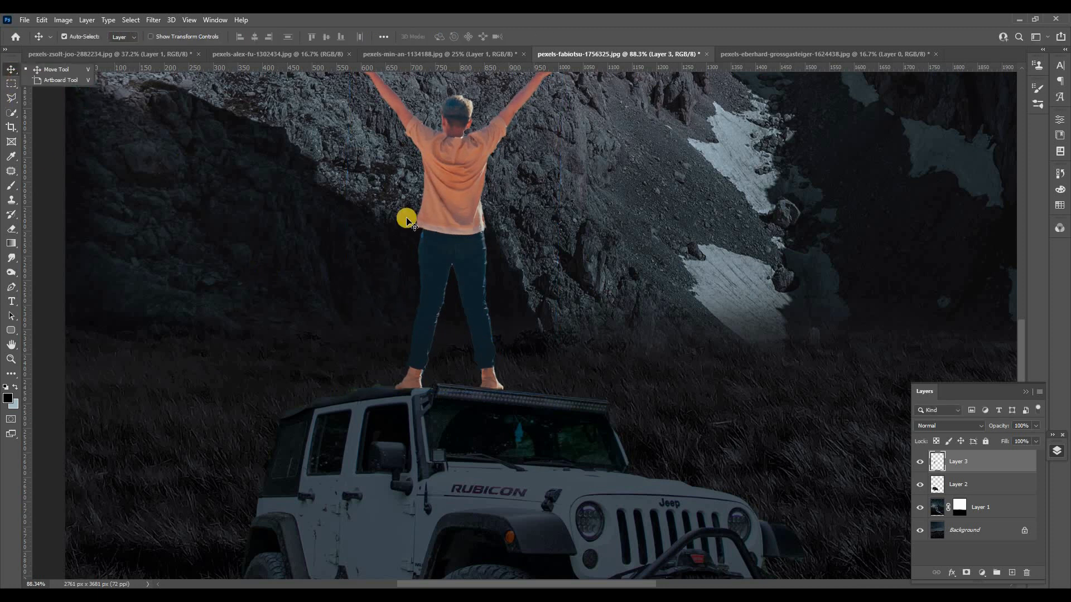
{"action": "scroll", "coordinate": [407, 220], "scroll_direction": "down", "scroll_amount": 5}
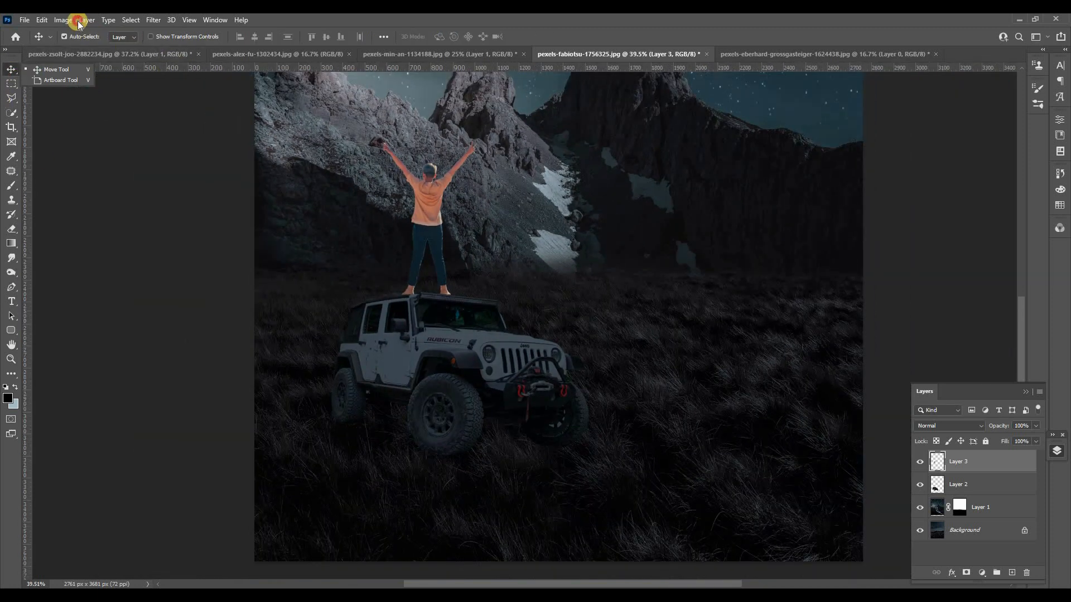
Apply Match Color to the man's layer, using the merged layers of the starry mountain photo as source.
{"action": "left_click", "coordinate": [71, 23]}
{"action": "mouse_move", "coordinate": [73, 48]}
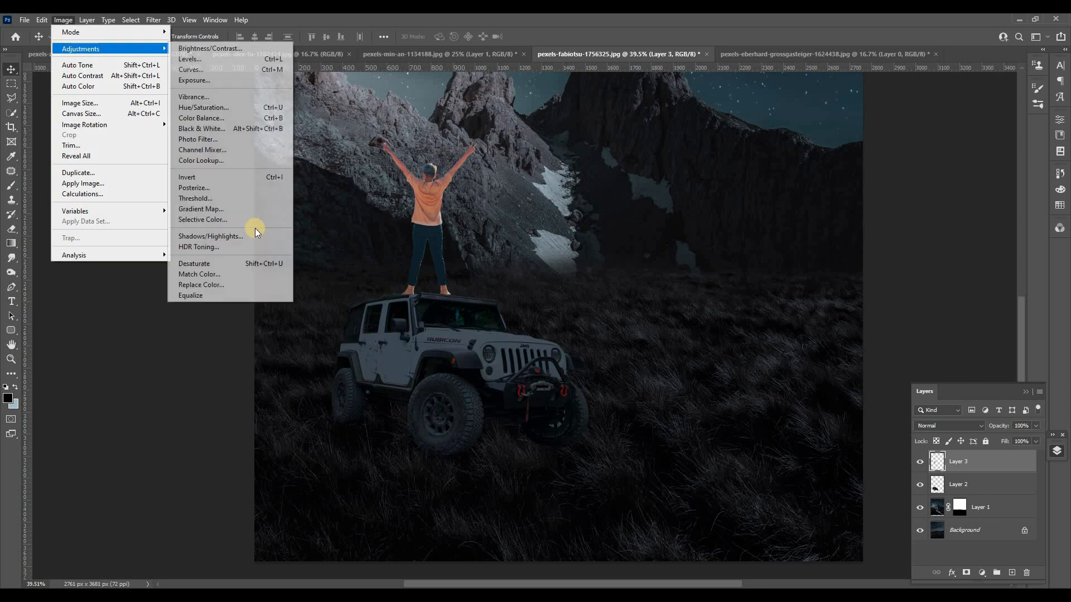
{"action": "left_click", "coordinate": [258, 274]}
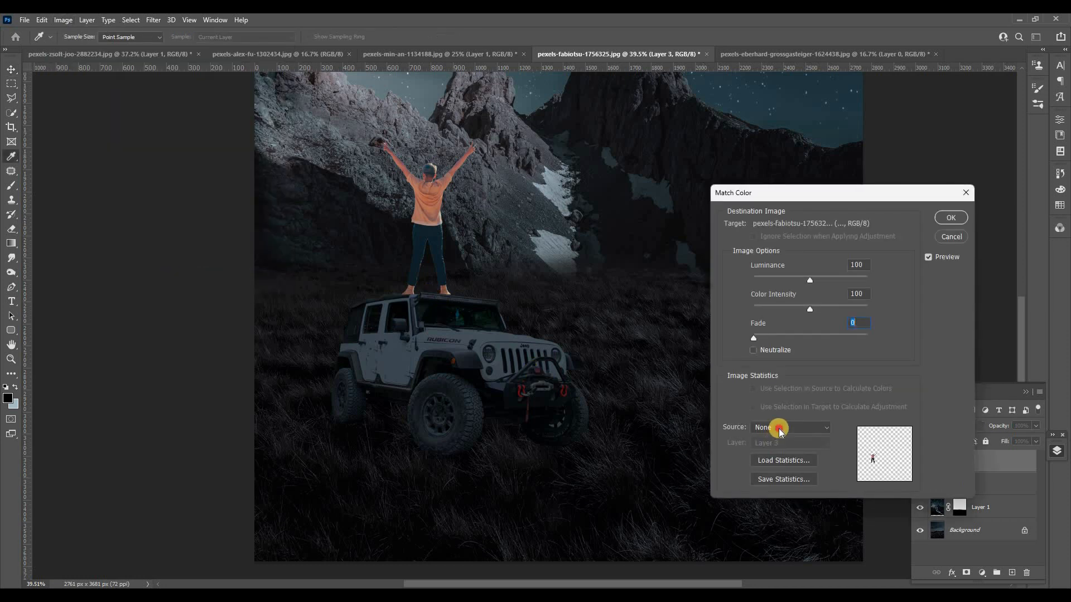
{"action": "left_click", "coordinate": [780, 548]}
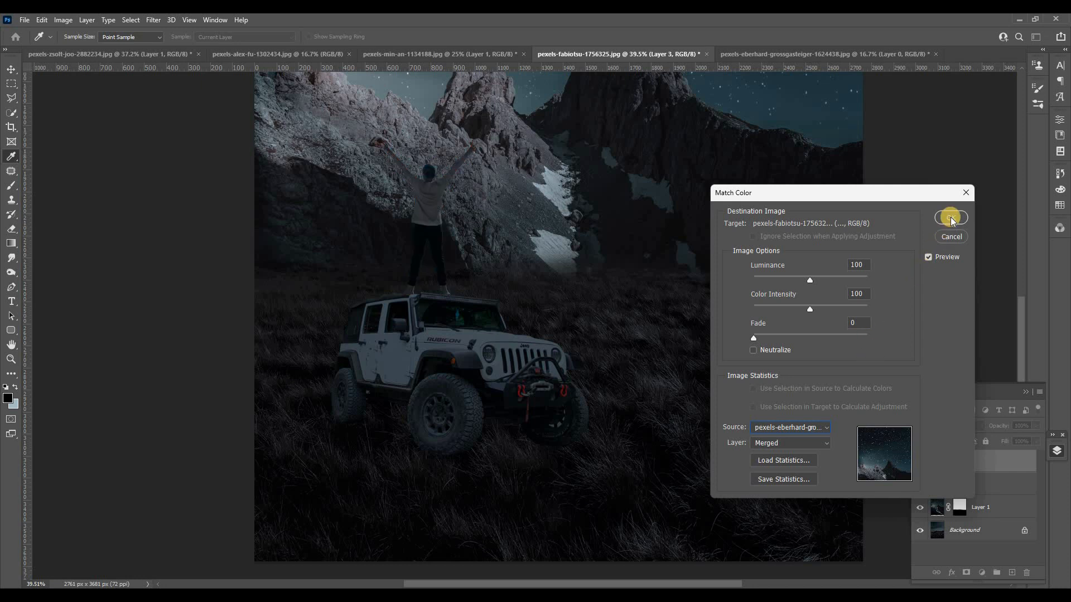
{"action": "key", "text": "Return"}
{"action": "key", "text": "v"}
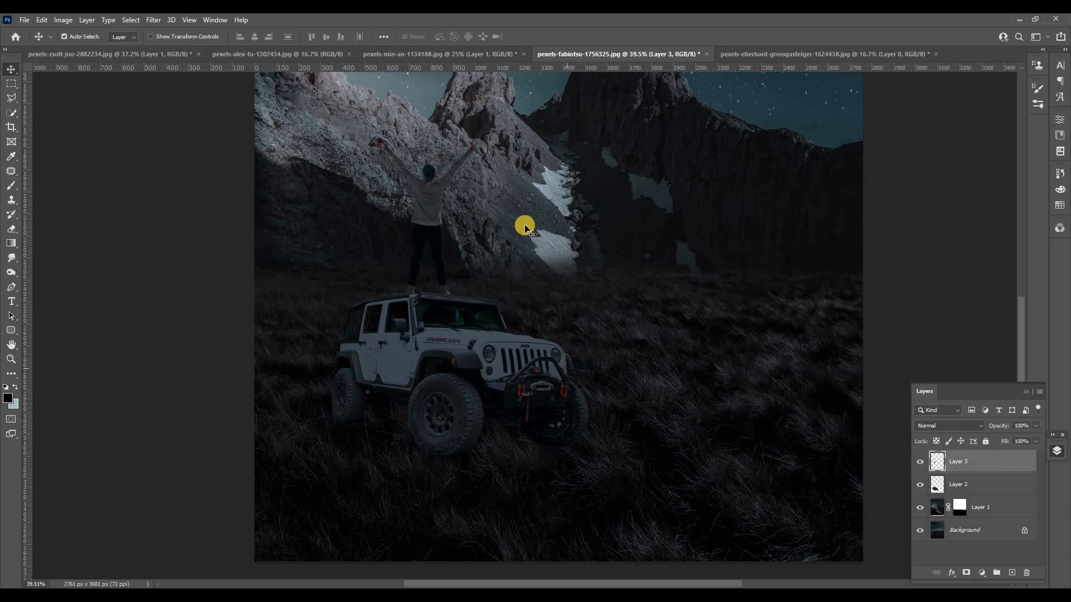
{"action": "scroll", "coordinate": [518, 230], "scroll_direction": "down", "scroll_amount": 2}
{"action": "scroll", "coordinate": [460, 218], "scroll_direction": "up", "scroll_amount": 4}
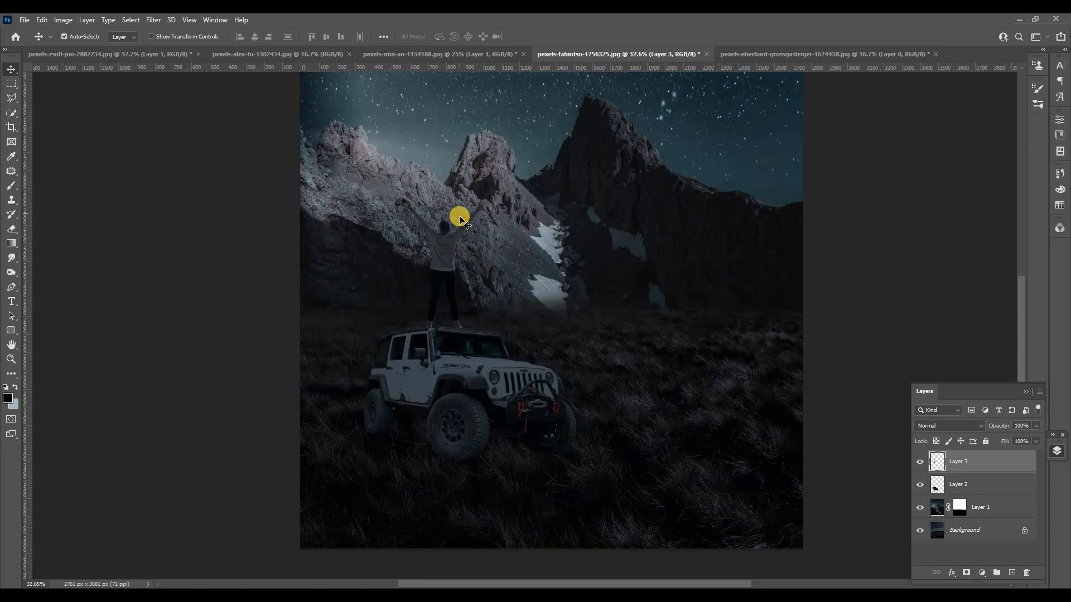
Copy the full moon photo into the night composite as a new top layer.
{"action": "left_click", "coordinate": [240, 53]}
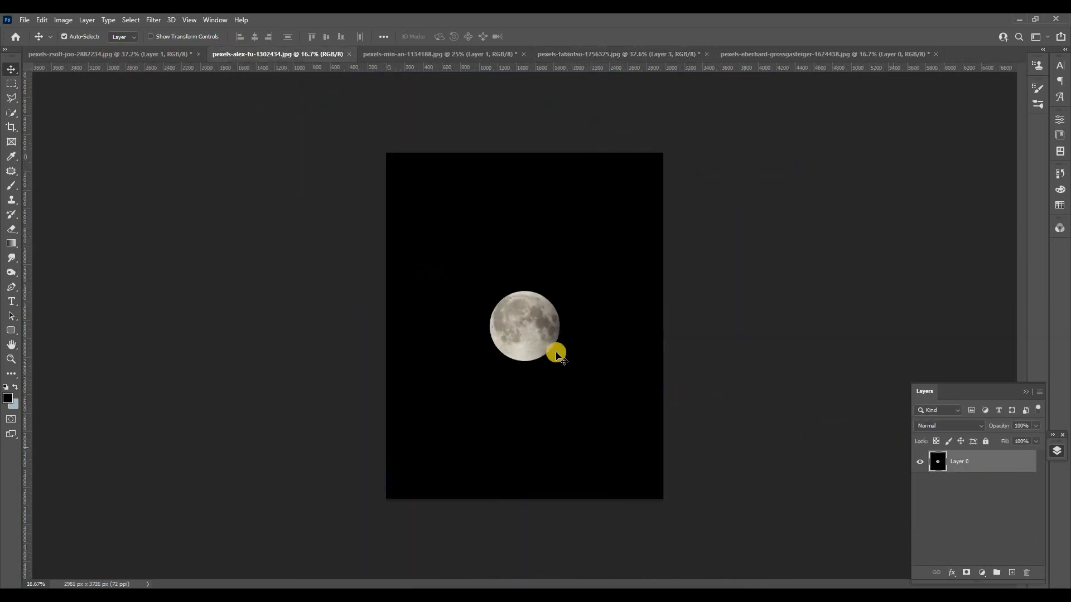
{"action": "left_click_drag", "start_coordinate": [525, 338], "coordinate": [421, 210]}
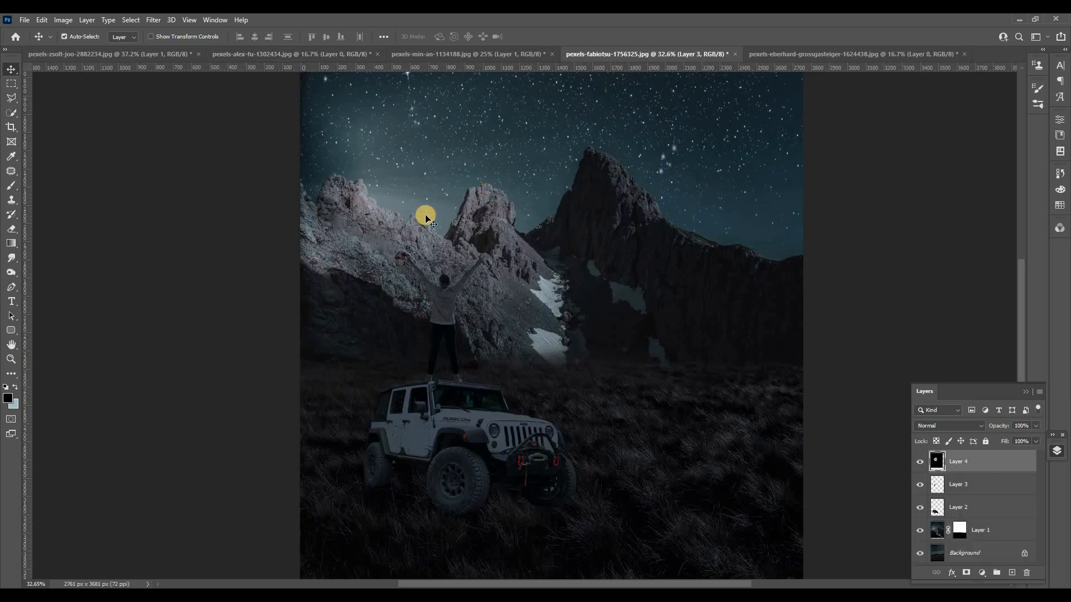
{"action": "key", "text": "ctrl+0"}
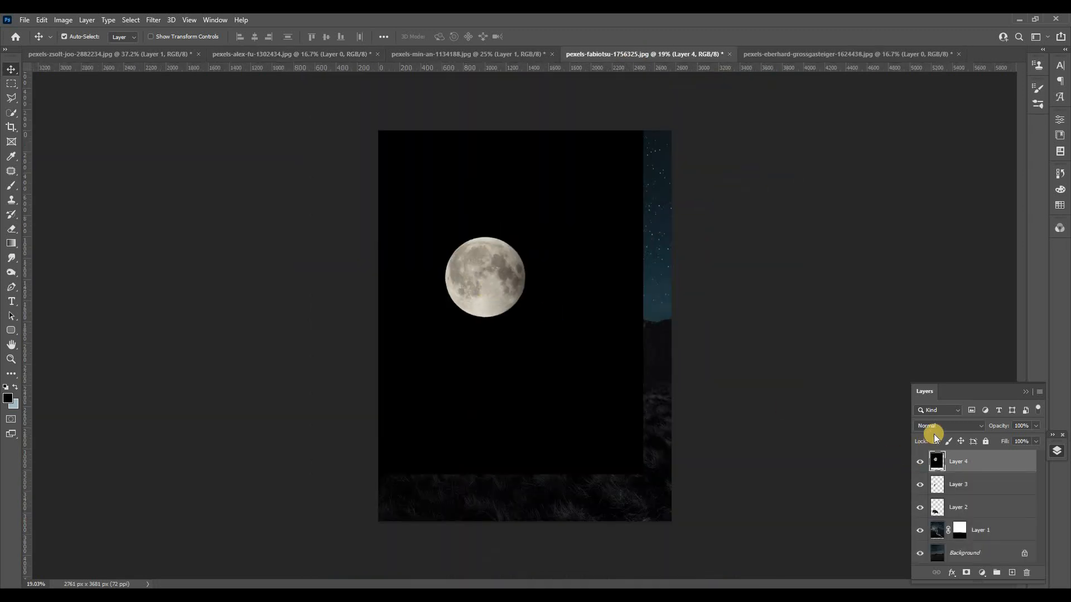
Set the moon layer's blend mode to Lighter Color and move the moon into the sky above the right-hand mountains.
{"action": "left_click", "coordinate": [936, 427]}
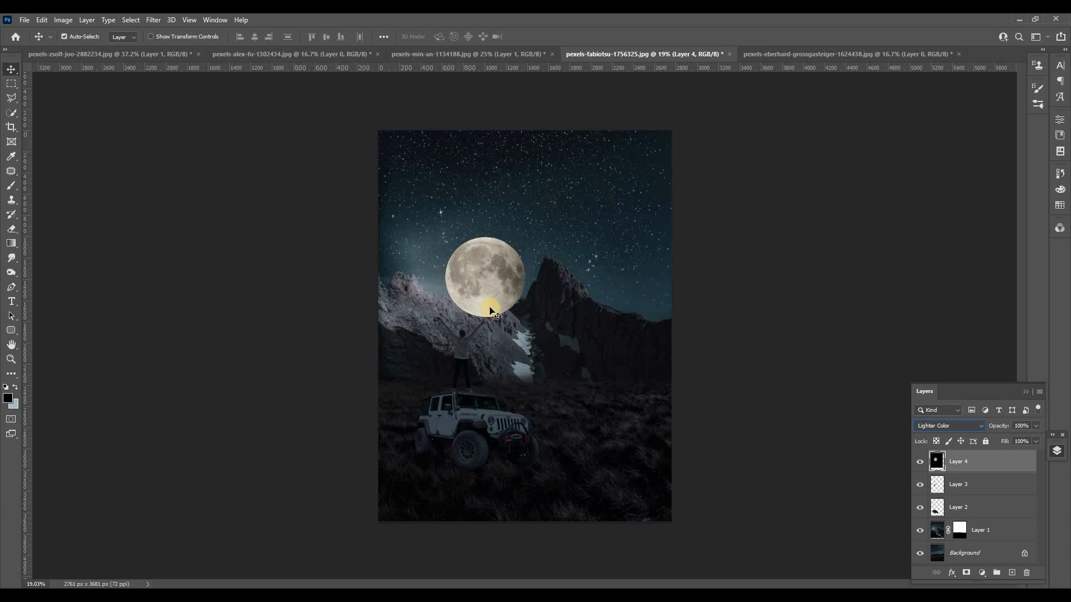
{"action": "left_click_drag", "start_coordinate": [469, 273], "coordinate": [456, 251]}
{"action": "left_click_drag", "start_coordinate": [538, 237], "coordinate": [632, 233]}
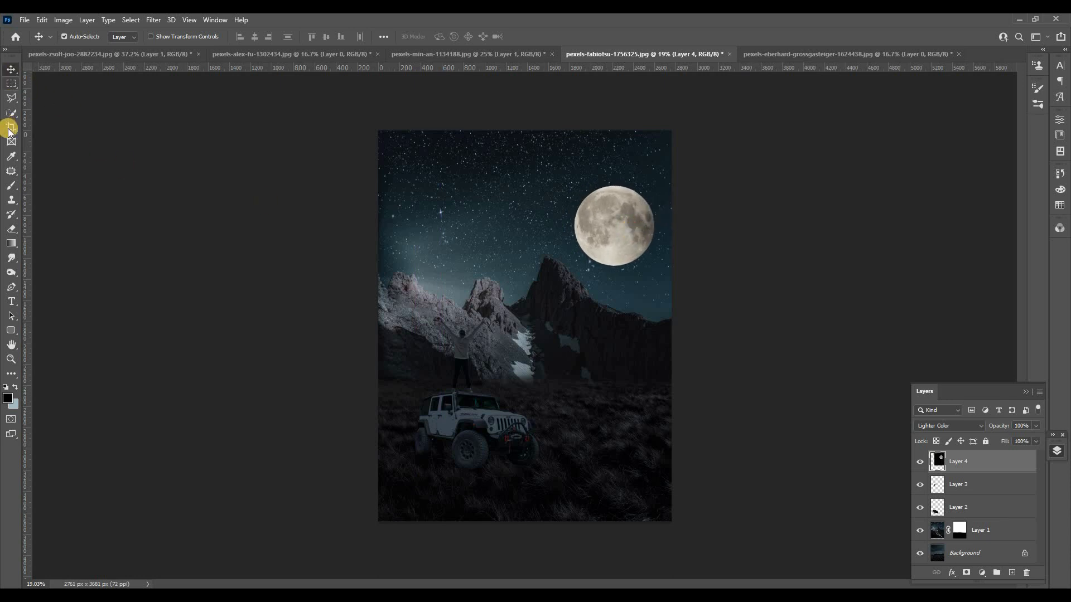
Add an empty layer above the moon and set the Brush's foreground color to white (ffffff).
{"action": "left_click", "coordinate": [12, 187]}
{"action": "key", "text": "ctrl+shift+alt+n"}
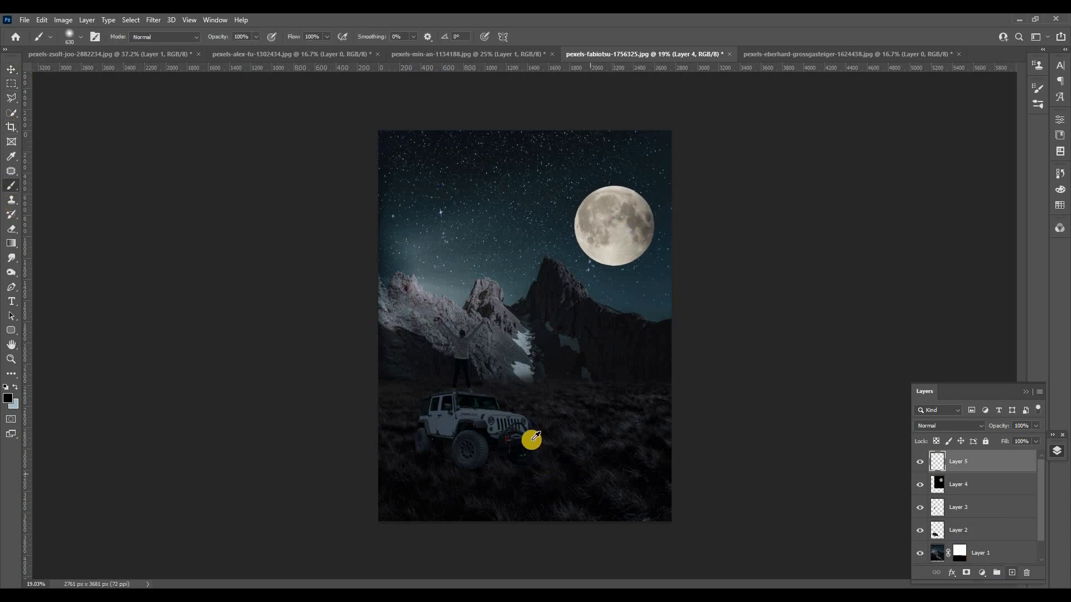
{"action": "scroll", "coordinate": [474, 513], "scroll_direction": "up", "scroll_amount": 10}
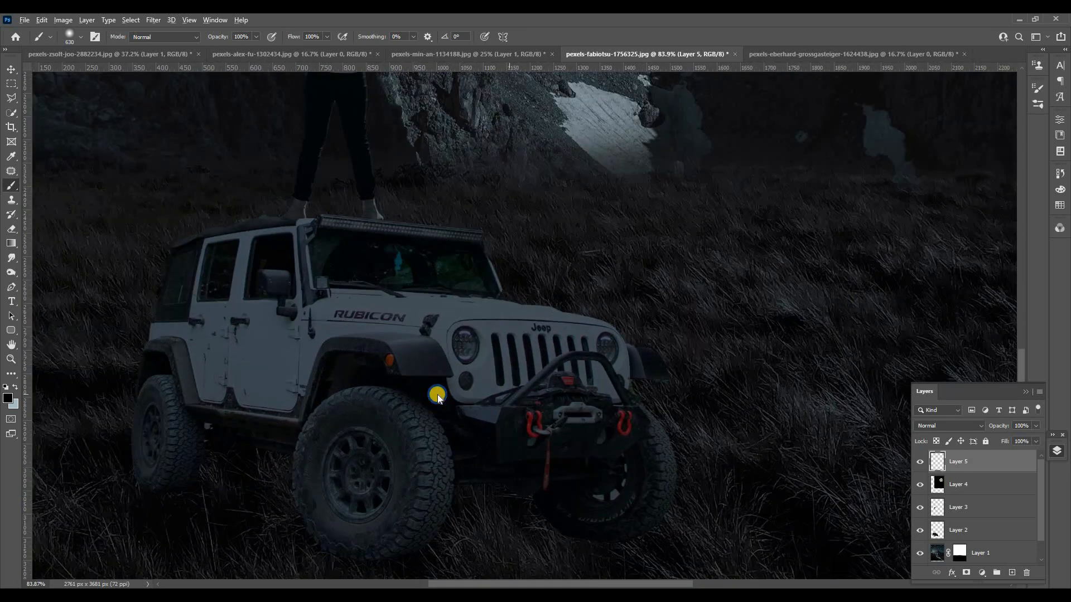
{"action": "mouse_move", "coordinate": [437, 396]}
{"action": "left_mouse_down"}
{"action": "mouse_move", "coordinate": [390, 397]}
{"action": "mouse_move", "coordinate": [420, 403]}
{"action": "left_mouse_up"}
{"action": "left_click", "coordinate": [10, 402]}
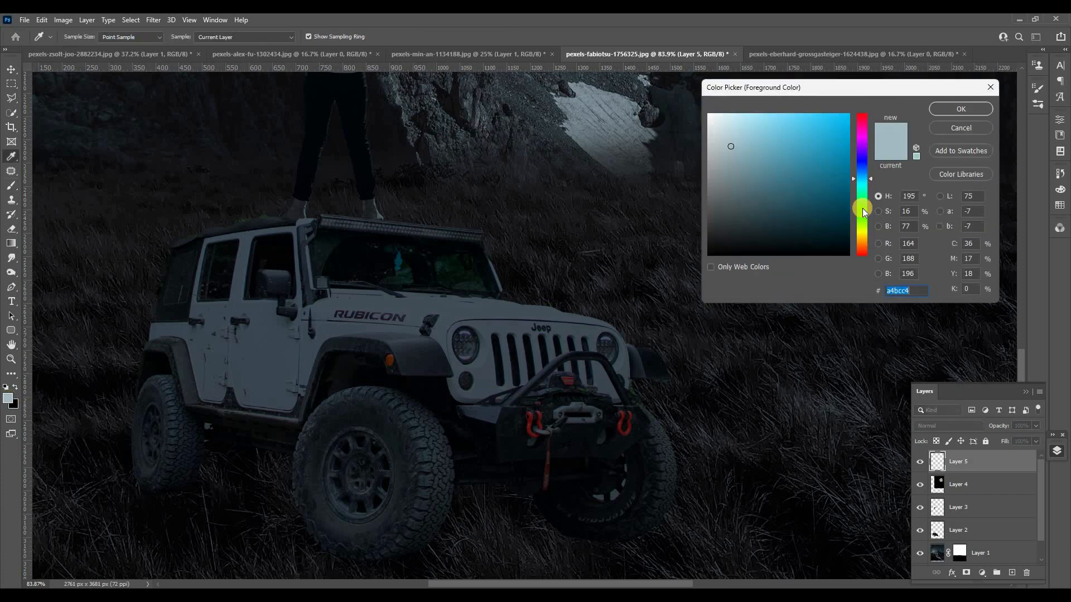
{"action": "left_click_drag", "start_coordinate": [746, 152], "coordinate": [708, 115]}
{"action": "left_click", "coordinate": [952, 112]}
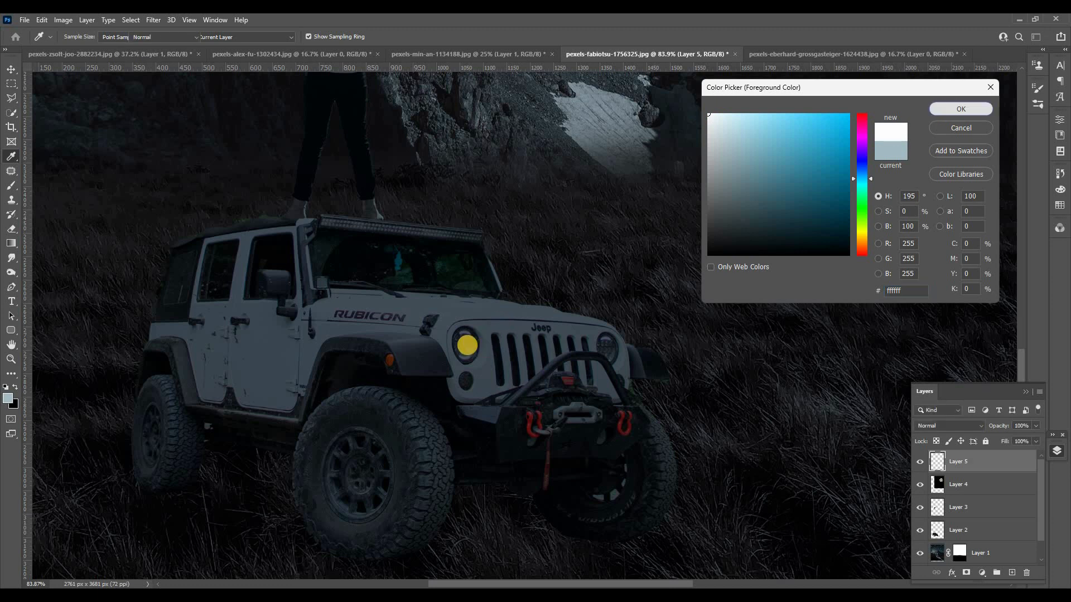
Paint a soft white glow over each of the Jeep's headlights with a 77 px brush.
{"action": "scroll", "coordinate": [468, 344], "scroll_direction": "up", "scroll_amount": 4}
{"action": "left_click_drag", "start_coordinate": [470, 348], "coordinate": [436, 348]}
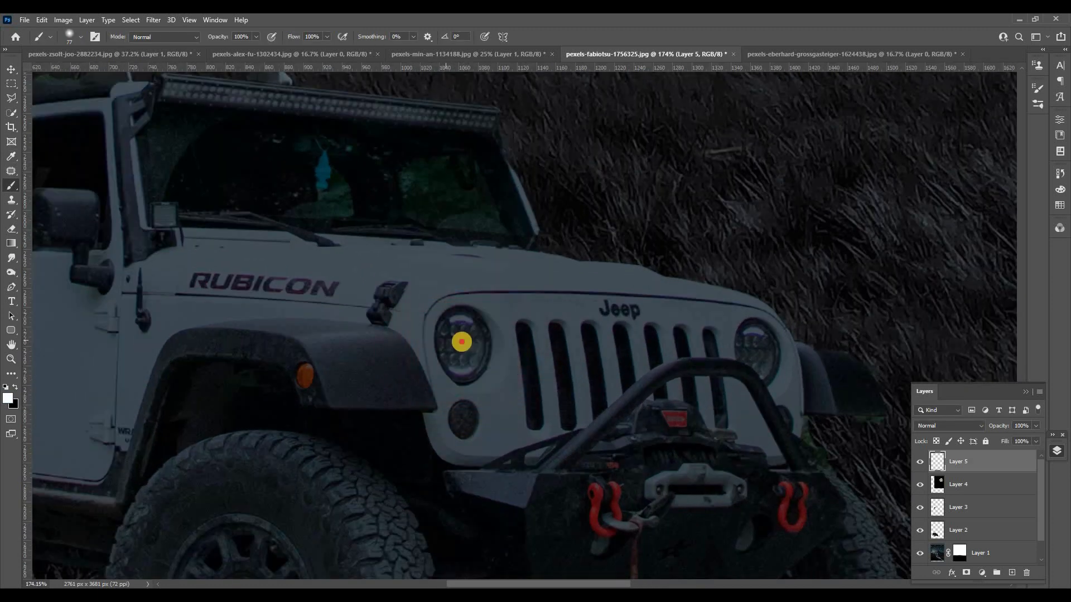
{"action": "left_click", "coordinate": [466, 345]}
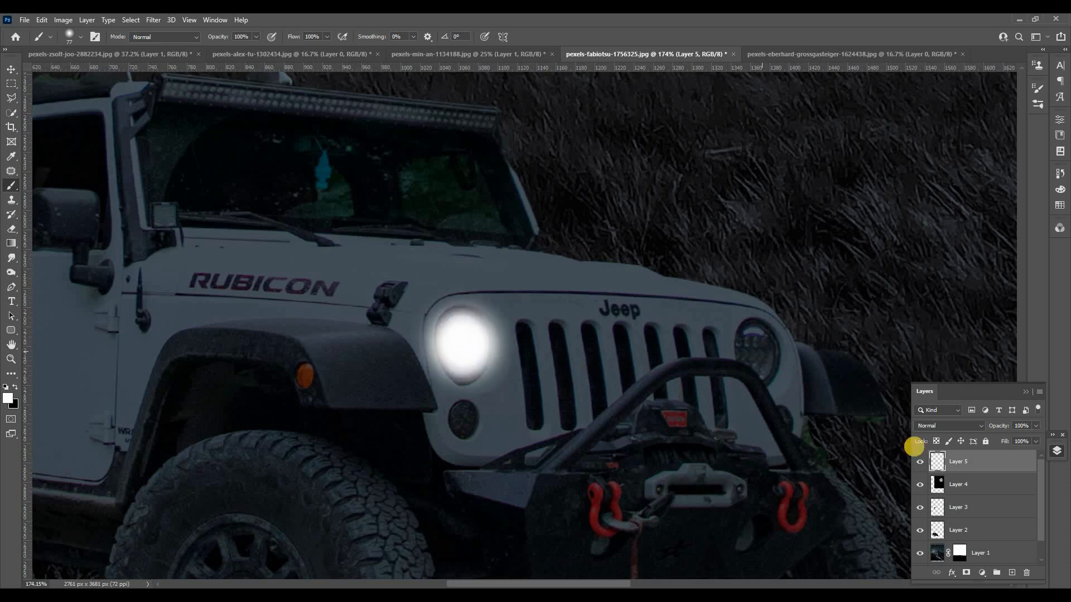
{"action": "left_click", "coordinate": [759, 349]}
Set the headlight glow layer's blend mode to Soft Light and duplicate the layer twice to intensify the lights.
{"action": "left_click", "coordinate": [958, 427]}
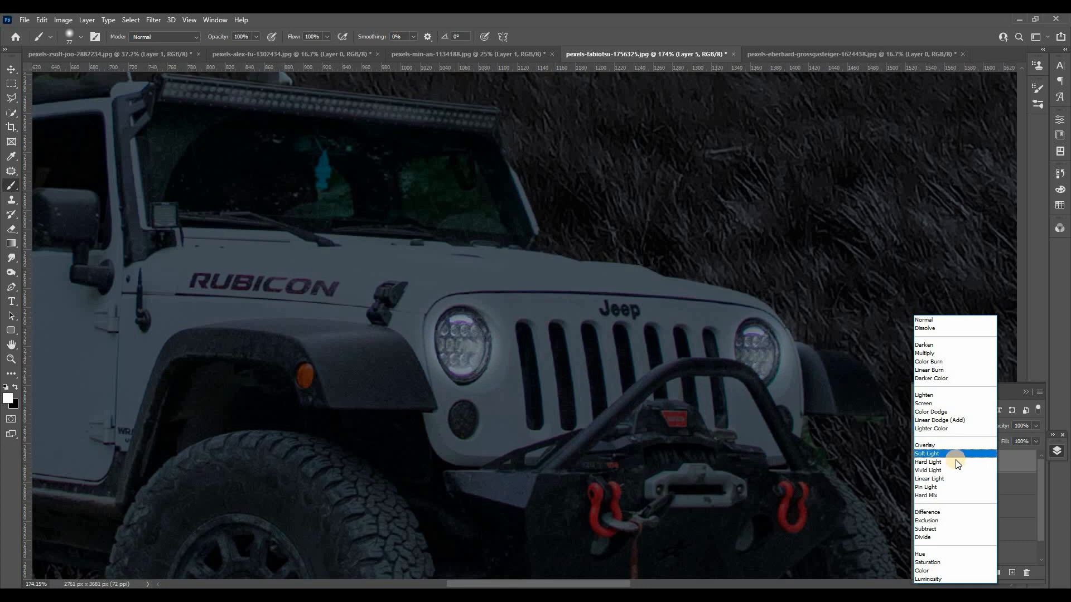
{"action": "left_click", "coordinate": [955, 457]}
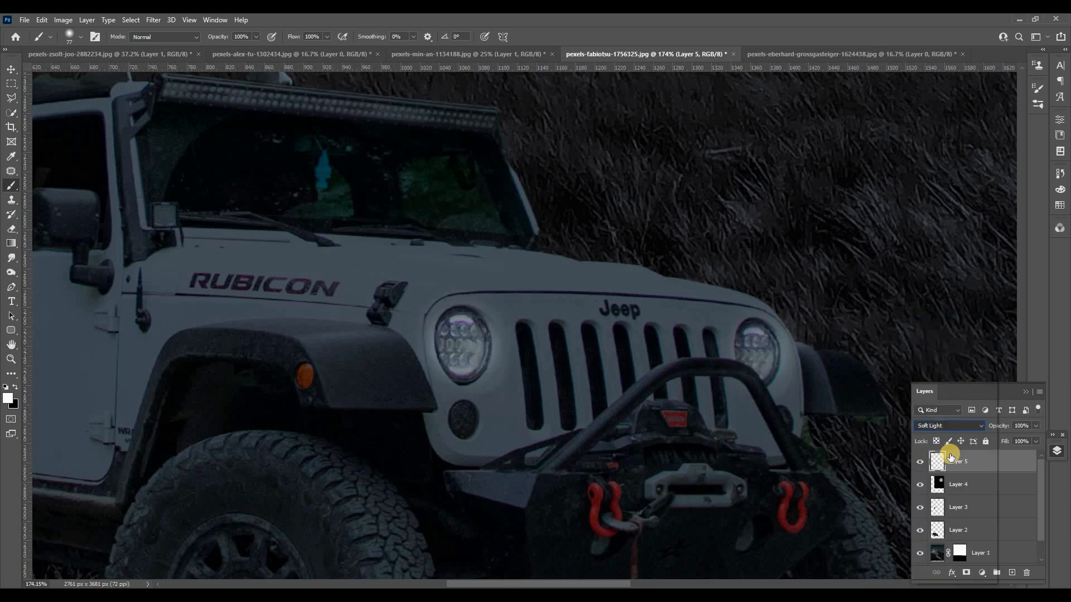
{"action": "left_click", "coordinate": [1057, 452]}
{"action": "left_click", "coordinate": [1056, 452]}
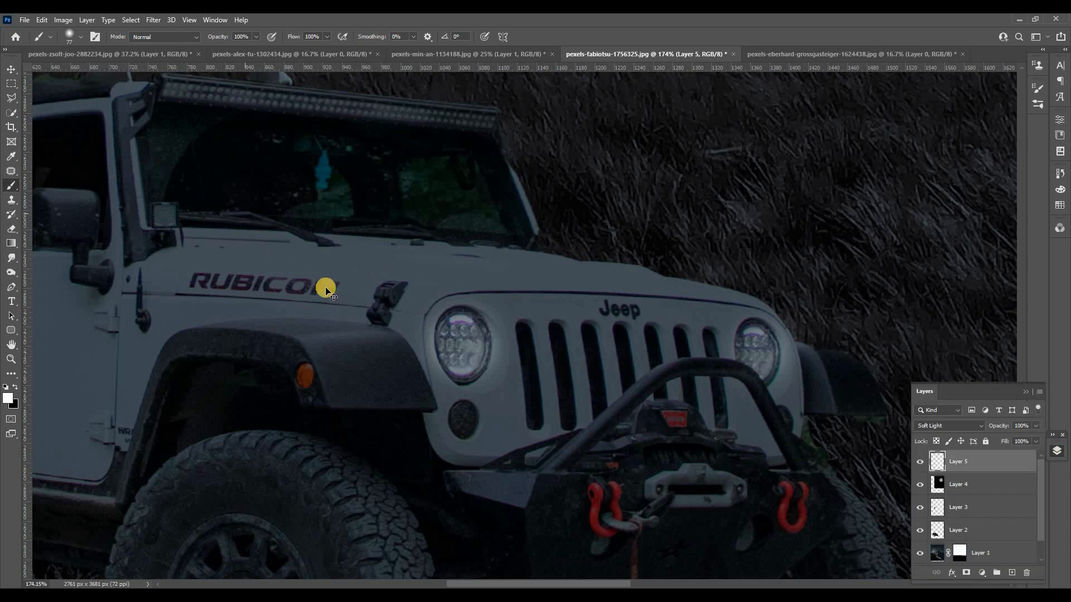
{"action": "key", "text": "v"}
{"action": "scroll", "coordinate": [329, 293], "scroll_direction": "down", "scroll_amount": 8}
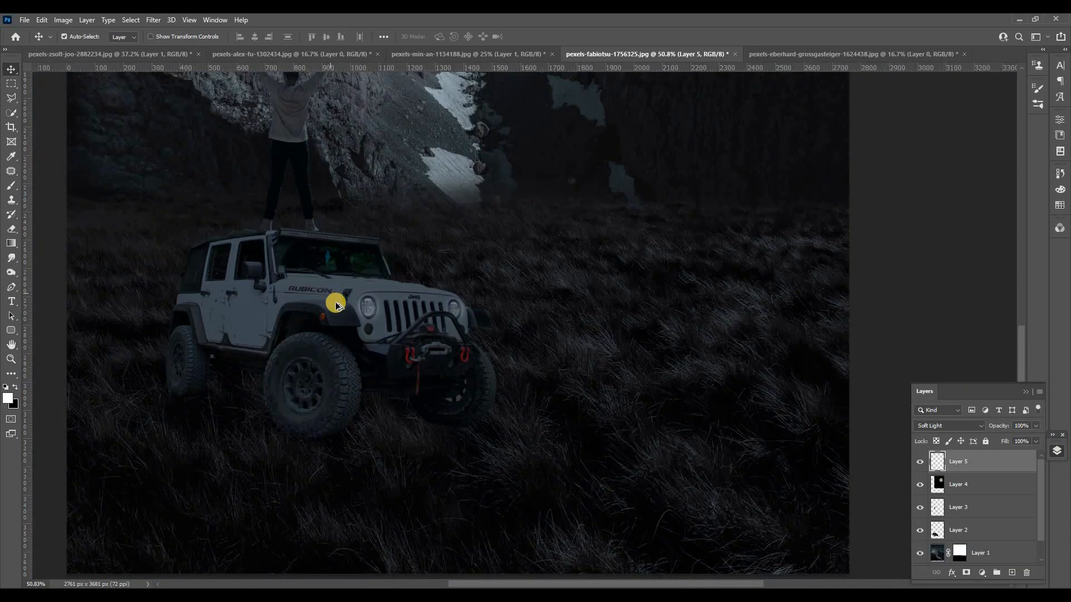
{"action": "key", "text": "ctrl+j"}
{"action": "key", "text": "ctrl+j"}
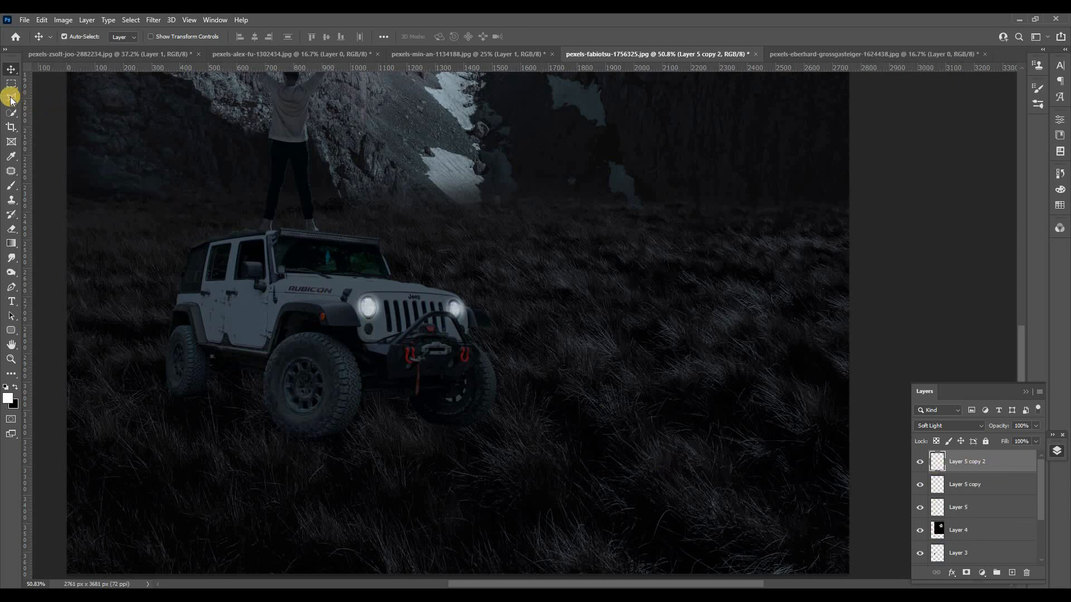
Outline a polygonal selection fanning out from both headlights across the grass to the image's right and bottom edges.
{"action": "key", "text": "l"}
{"action": "left_click", "coordinate": [457, 301]}
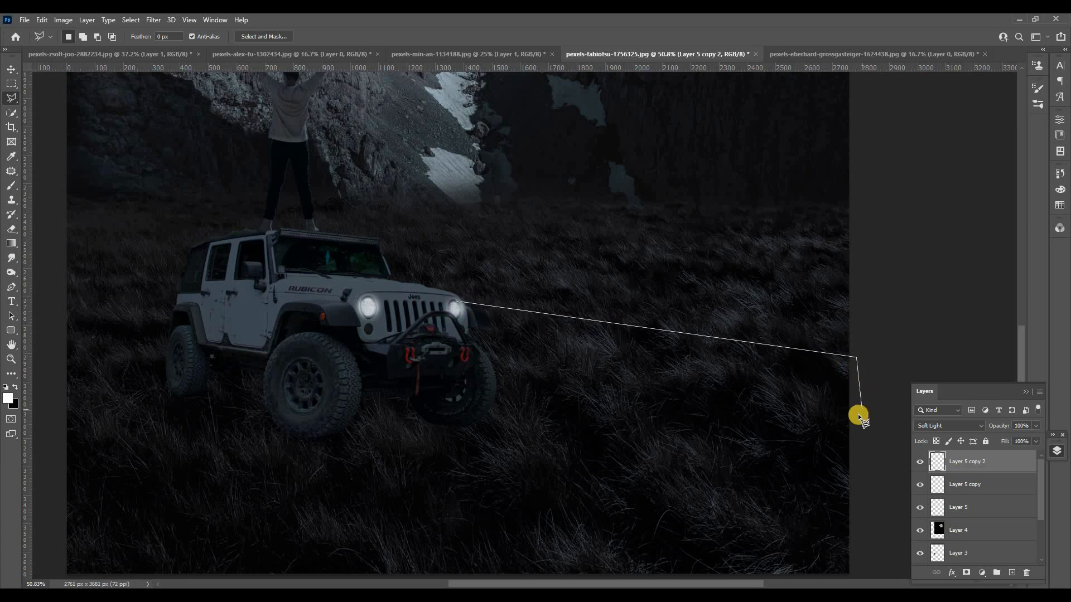
{"action": "key", "text": "ctrl+minus"}
{"action": "left_click", "coordinate": [436, 515]}
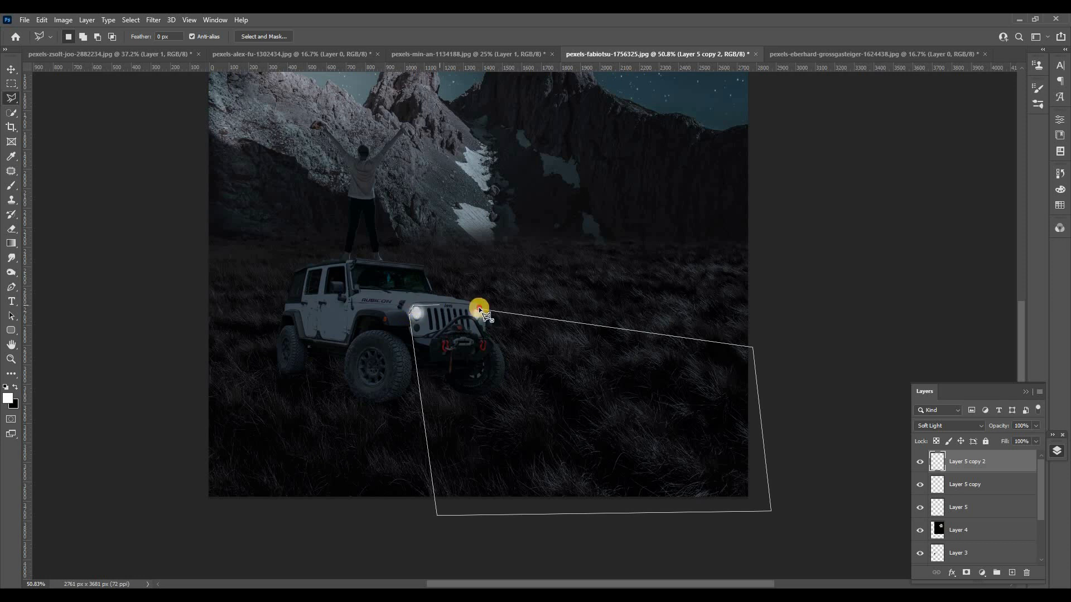
{"action": "left_click", "coordinate": [480, 308]}
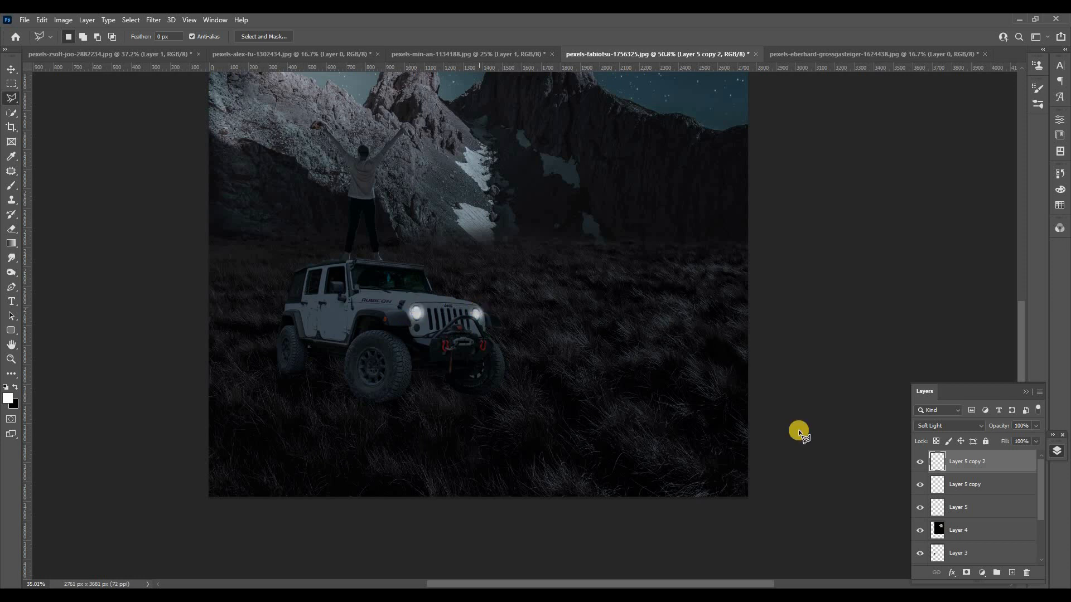
Add a Brightness/Contrast adjustment layer limited to the headlight beam selection and raise its brightness to about 133.
{"action": "left_click", "coordinate": [982, 573]}
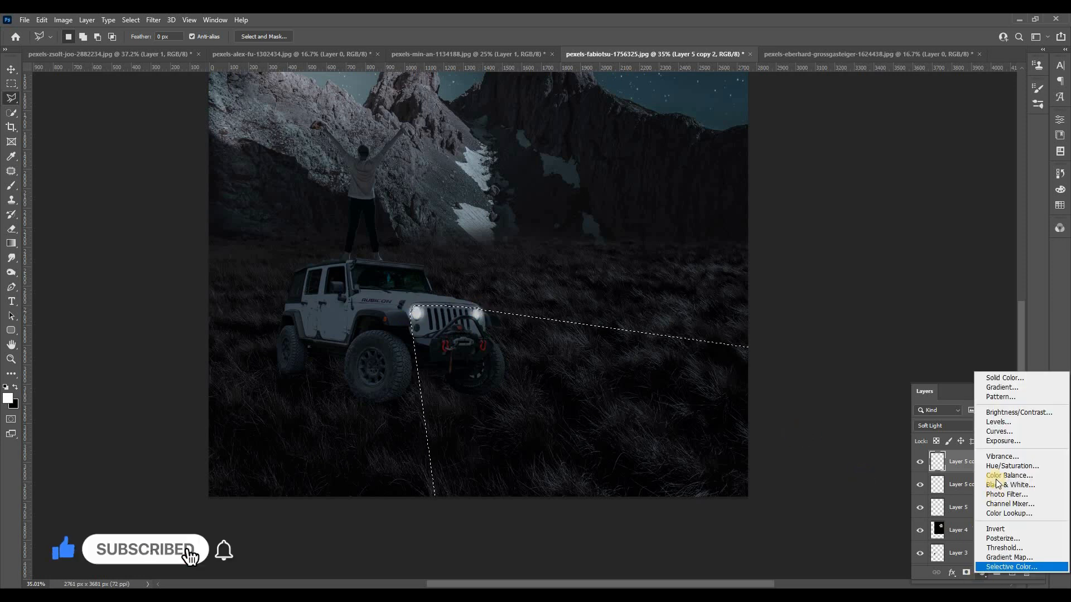
{"action": "left_click", "coordinate": [1004, 412]}
{"action": "left_click_drag", "start_coordinate": [953, 177], "coordinate": [1023, 189]}
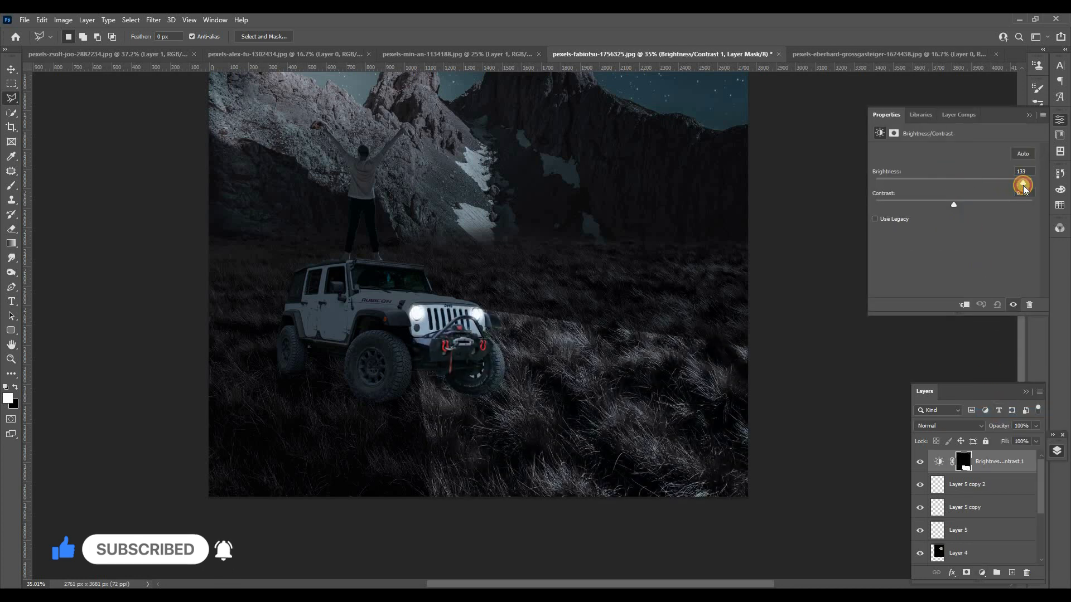
Feather the Brightness/Contrast adjustment layer's mask by about 36 px to soften the headlight beam's edges.
{"action": "left_click", "coordinate": [892, 133]}
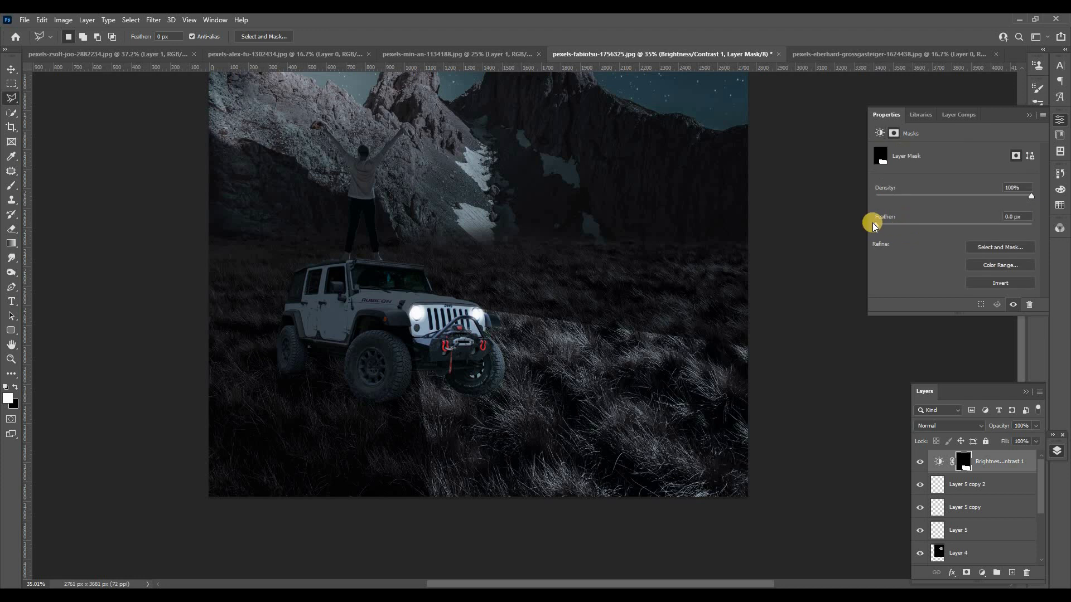
{"action": "left_click_drag", "start_coordinate": [877, 225], "coordinate": [949, 226]}
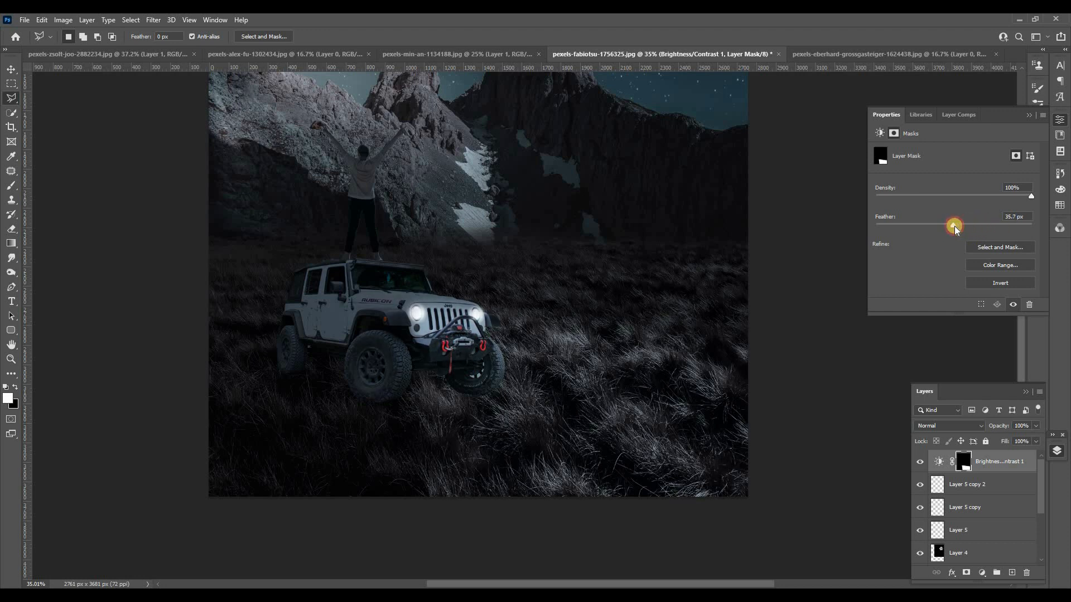
{"action": "left_click_drag", "start_coordinate": [959, 225], "coordinate": [959, 226]}
{"action": "left_click", "coordinate": [800, 215]}
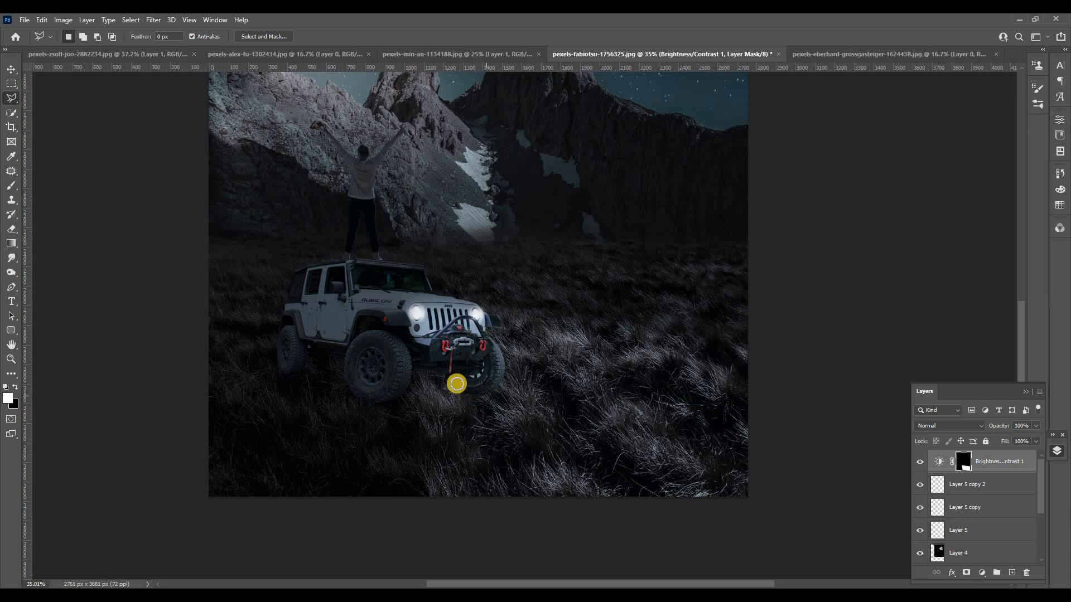
Paint black with a soft 216 px brush on the beam layer's mask to remove the brightening from the Jeep's front bumper and wheel.
{"action": "key", "text": "b"}
{"action": "scroll", "coordinate": [463, 333], "scroll_direction": "up", "scroll_amount": 2}
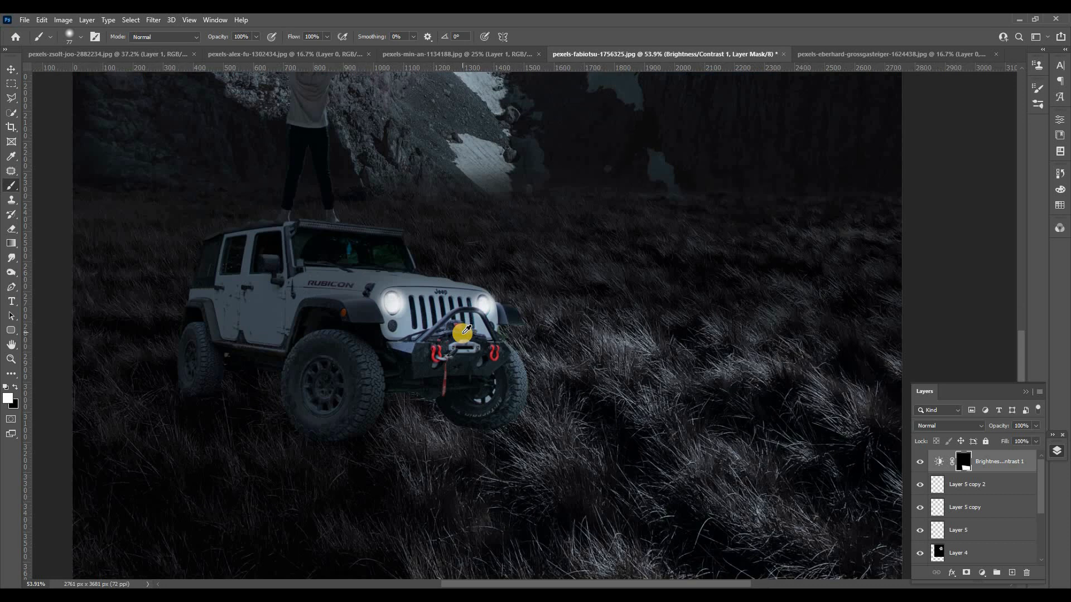
{"action": "scroll", "coordinate": [463, 333], "scroll_direction": "down", "scroll_amount": 3}
{"action": "scroll", "coordinate": [454, 354], "scroll_direction": "up", "scroll_amount": 1}
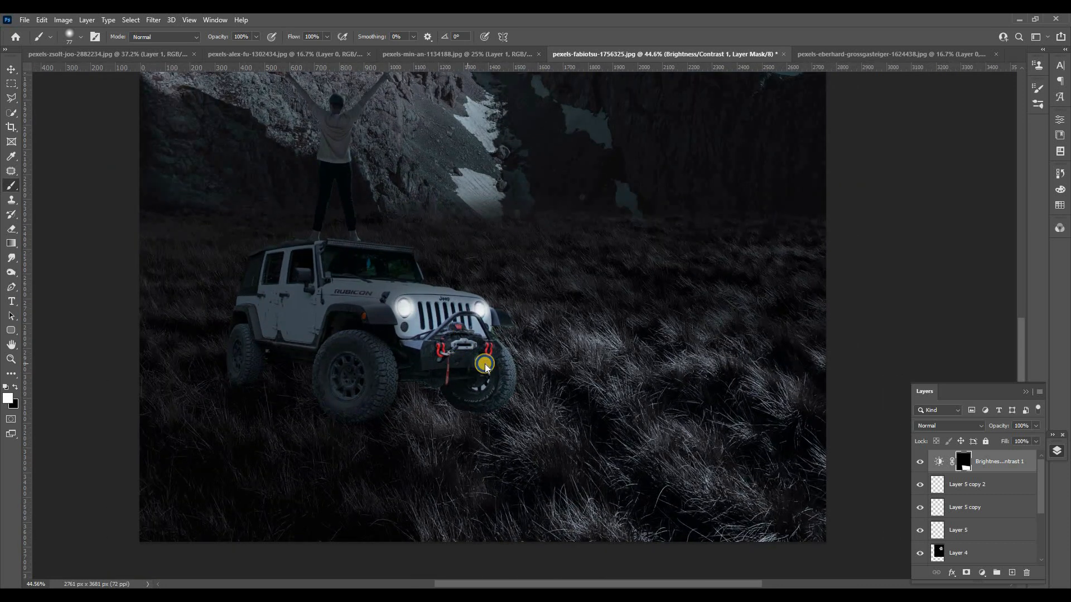
{"action": "left_click_drag", "start_coordinate": [485, 364], "coordinate": [471, 423]}
{"action": "mouse_move", "coordinate": [479, 383]}
{"action": "left_mouse_down"}
{"action": "mouse_move", "coordinate": [424, 387]}
{"action": "mouse_move", "coordinate": [485, 383]}
{"action": "mouse_move", "coordinate": [429, 386]}
{"action": "mouse_move", "coordinate": [356, 369]}
{"action": "mouse_move", "coordinate": [358, 361]}
{"action": "mouse_move", "coordinate": [321, 406]}
{"action": "mouse_move", "coordinate": [346, 409]}
{"action": "mouse_move", "coordinate": [405, 538]}
{"action": "mouse_move", "coordinate": [386, 438]}
{"action": "mouse_move", "coordinate": [482, 385]}
{"action": "mouse_move", "coordinate": [450, 357]}
{"action": "mouse_move", "coordinate": [464, 355]}
{"action": "mouse_move", "coordinate": [427, 356]}
{"action": "mouse_move", "coordinate": [441, 356]}
{"action": "mouse_move", "coordinate": [414, 255]}
{"action": "mouse_move", "coordinate": [400, 256]}
{"action": "mouse_move", "coordinate": [431, 271]}
{"action": "mouse_move", "coordinate": [439, 292]}
{"action": "mouse_move", "coordinate": [447, 276]}
{"action": "mouse_move", "coordinate": [473, 271]}
{"action": "mouse_move", "coordinate": [429, 270]}
{"action": "mouse_move", "coordinate": [444, 310]}
{"action": "mouse_move", "coordinate": [428, 271]}
{"action": "mouse_move", "coordinate": [351, 276]}
{"action": "mouse_move", "coordinate": [372, 317]}
{"action": "mouse_move", "coordinate": [335, 337]}
{"action": "mouse_move", "coordinate": [378, 253]}
{"action": "left_mouse_up"}
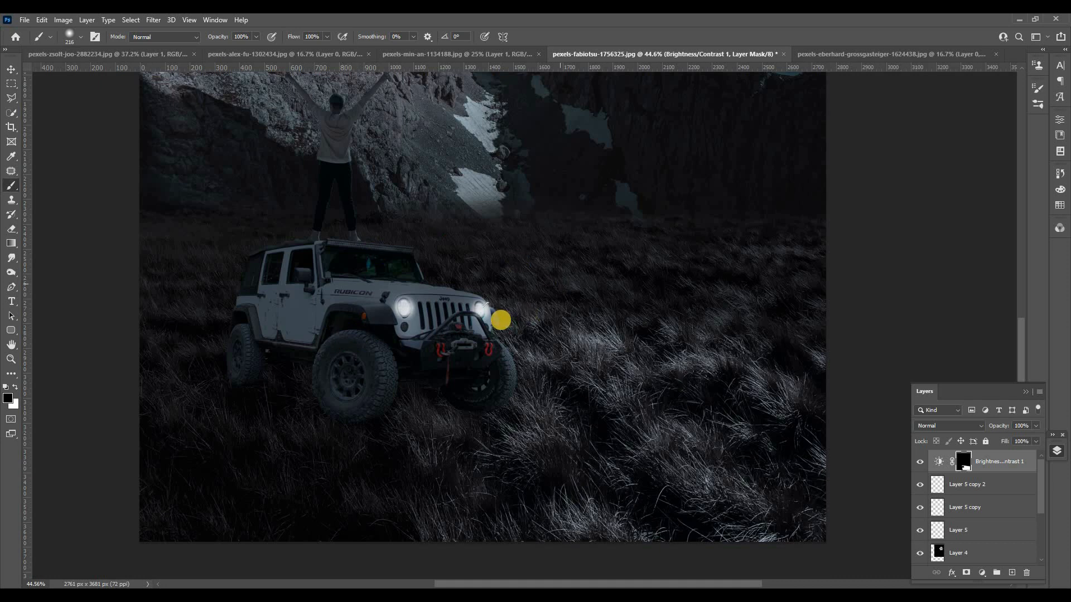
{"action": "scroll", "coordinate": [504, 317], "scroll_direction": "down", "scroll_amount": 5}
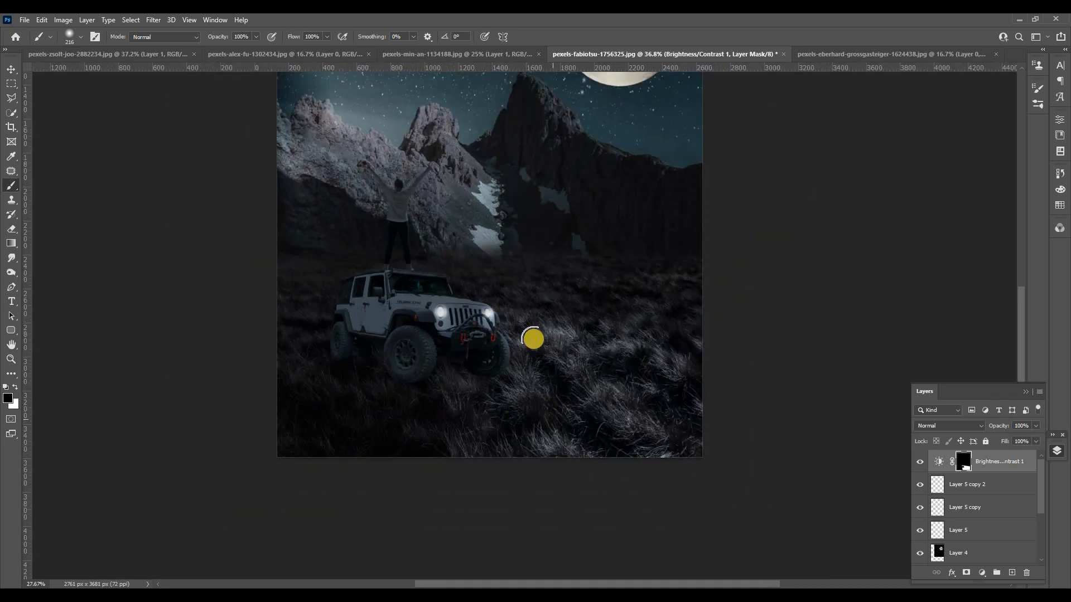
{"action": "left_click", "coordinate": [1063, 458]}
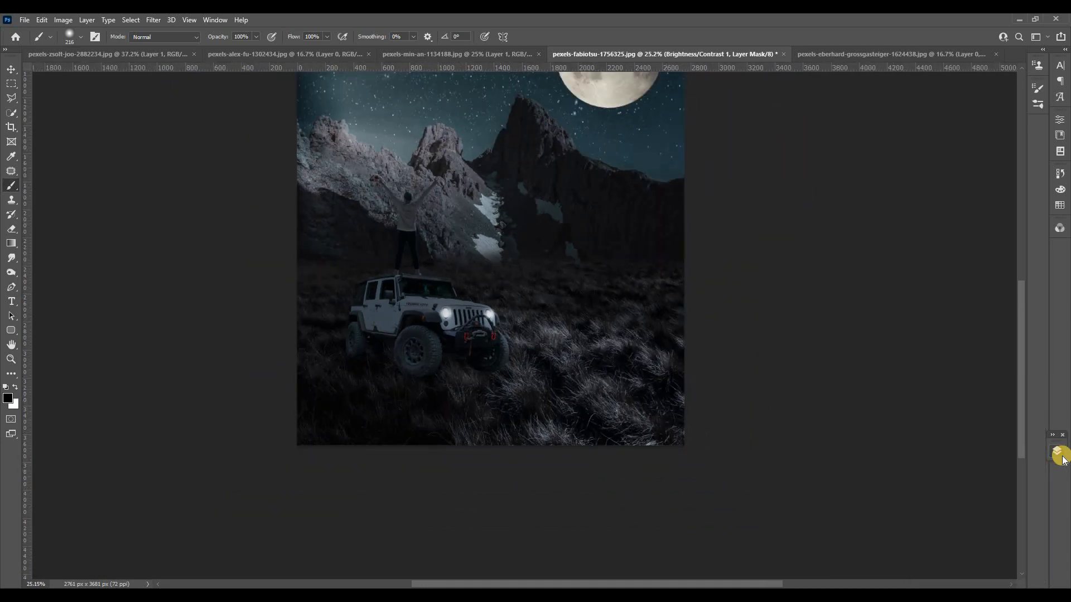